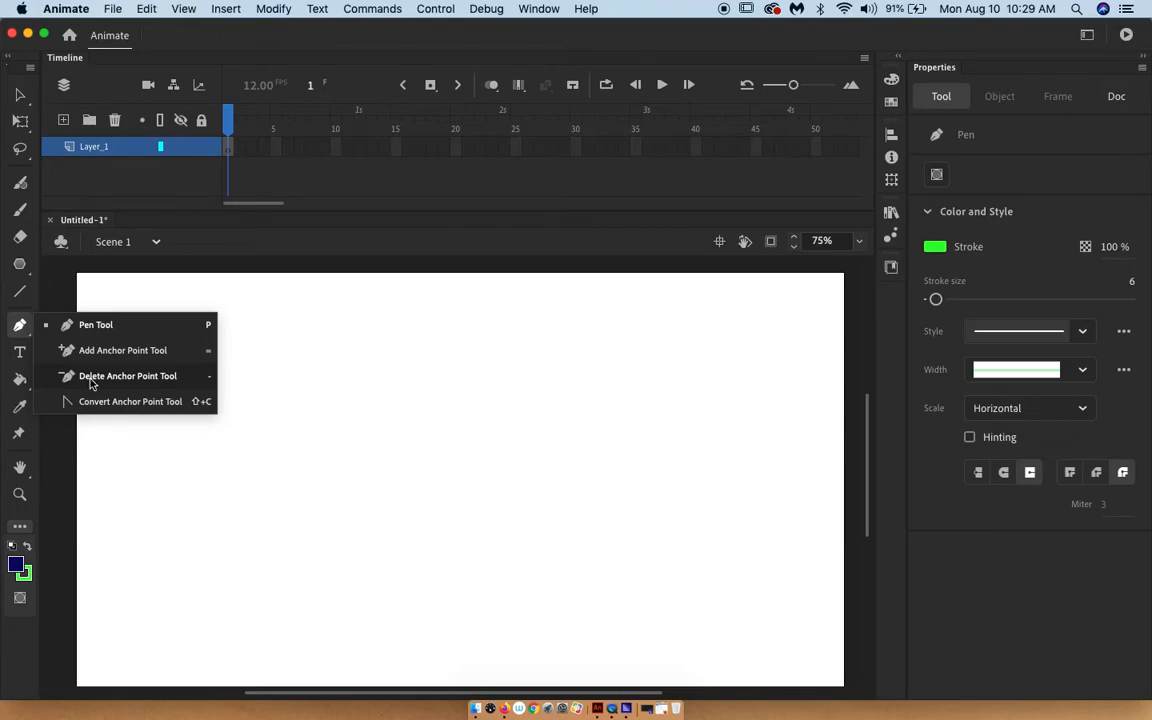
# - Choose the Pen tool and set its stroke colour to bright green
pyautogui.click(20, 328)
pyautogui.click(20, 330)
pyautogui.click(109, 331)
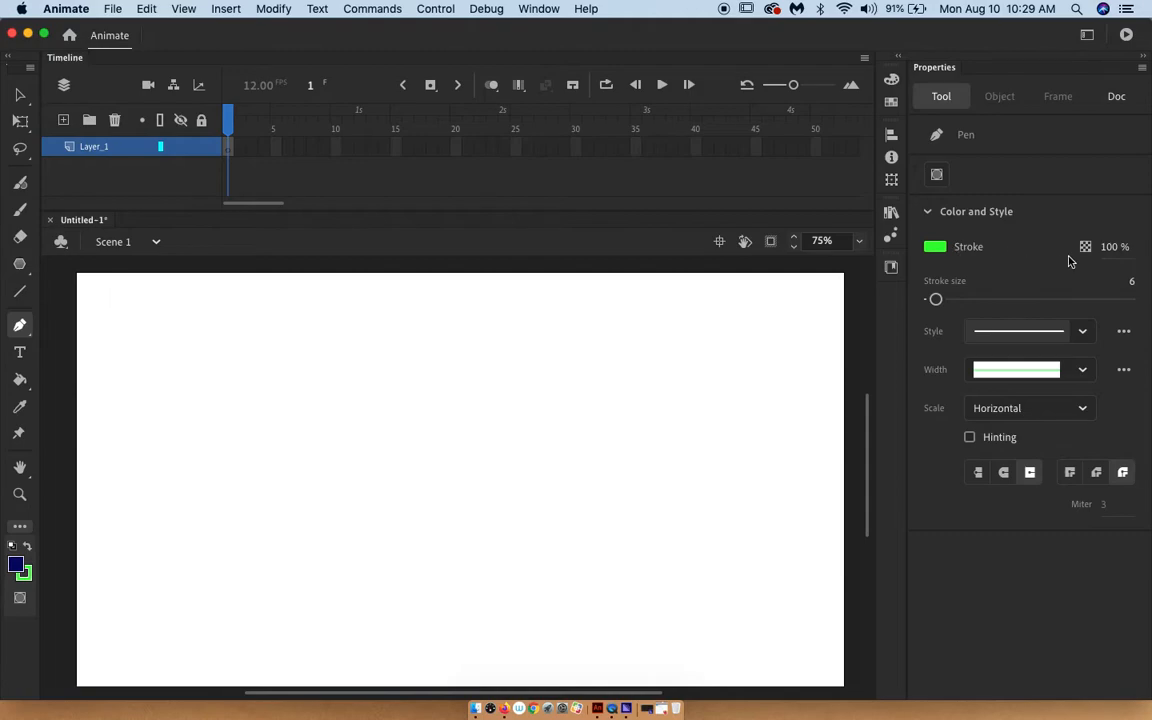
pyautogui.click(938, 247)
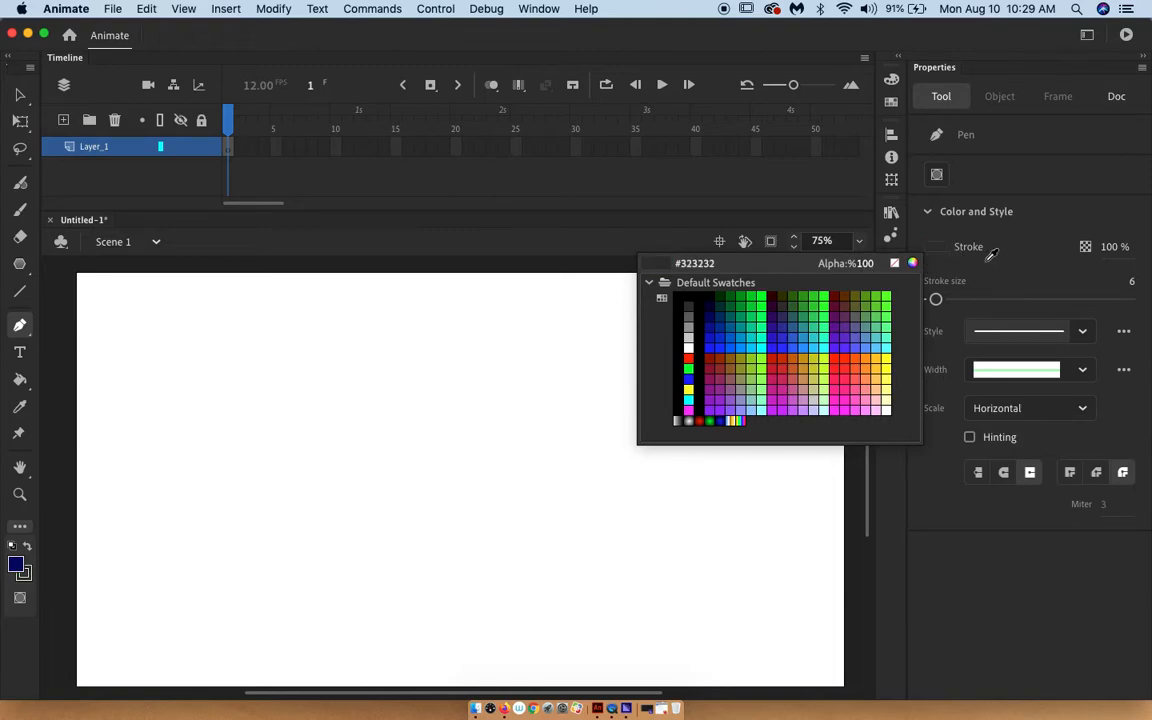
pyautogui.click(766, 306)
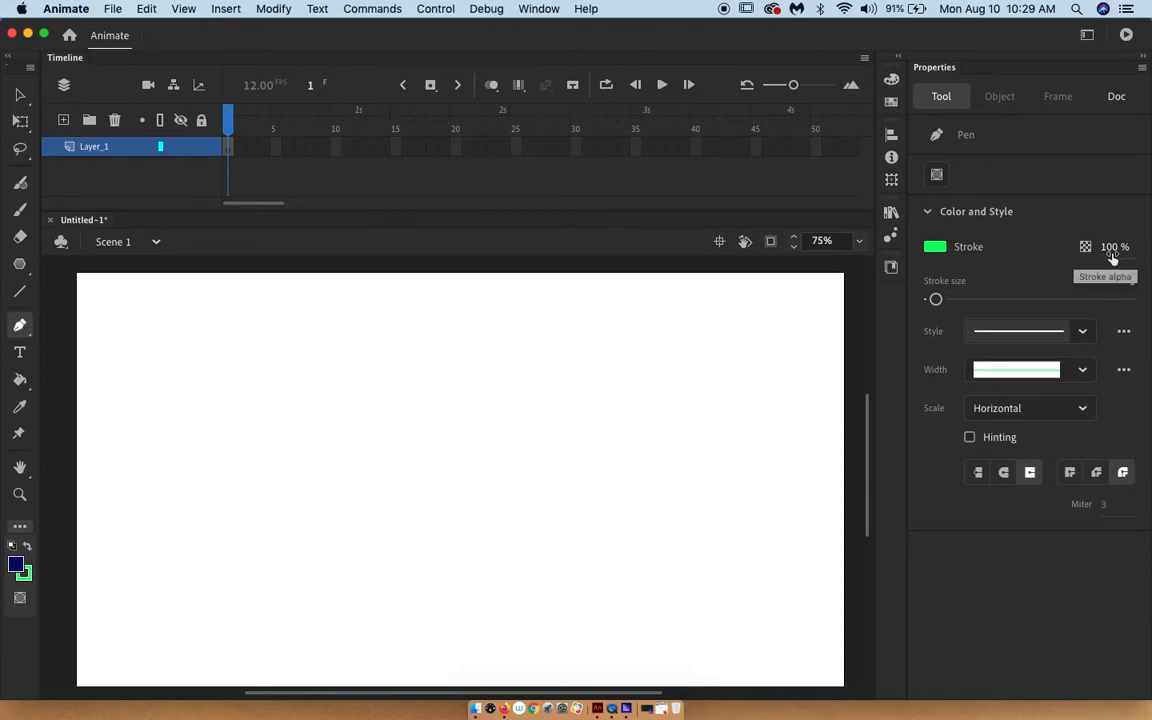
# - Set the Pen's stroke size to 59 and its line style to stipple
pyautogui.moveTo(935, 299)
pyautogui.mouseDown()
pyautogui.moveTo(1065, 300)
pyautogui.moveTo(988, 299)
pyautogui.mouseUp()
pyautogui.click(1085, 334)
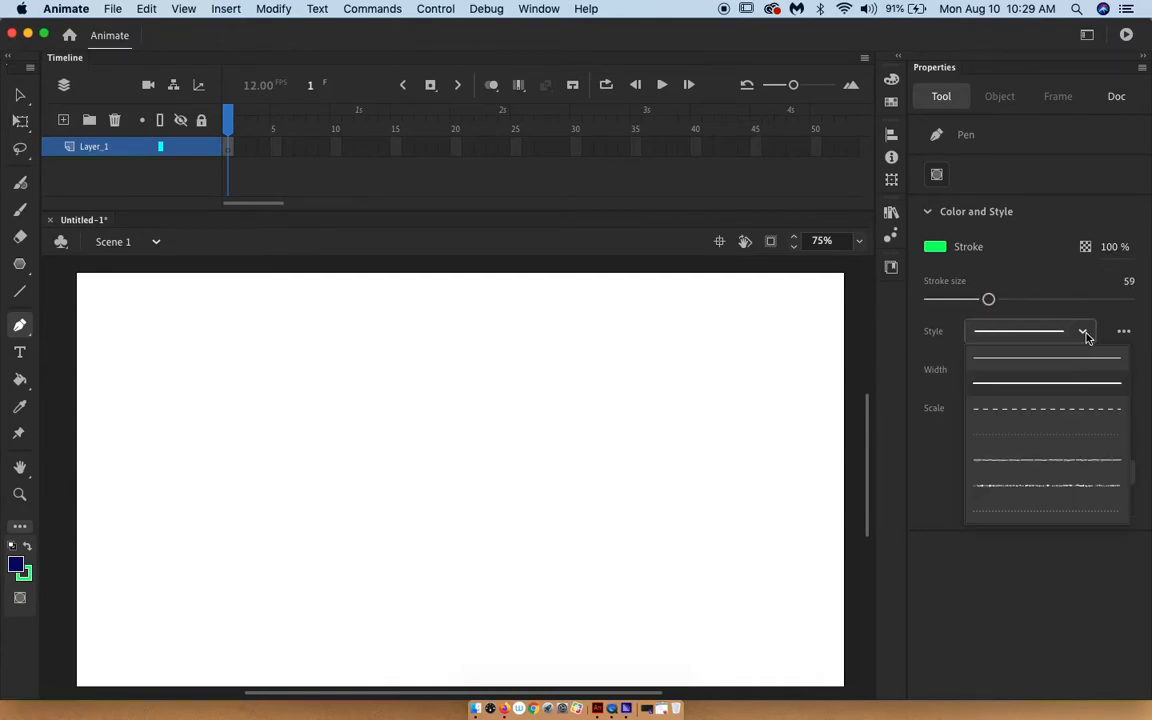
pyautogui.click(1046, 476)
# - Draw two short open test paths near the middle of the stage and undo them
pyautogui.click(530, 368)
pyautogui.click(440, 411)
pyautogui.click(437, 468)
pyautogui.rightClick(506, 527)
pyautogui.click(462, 528)
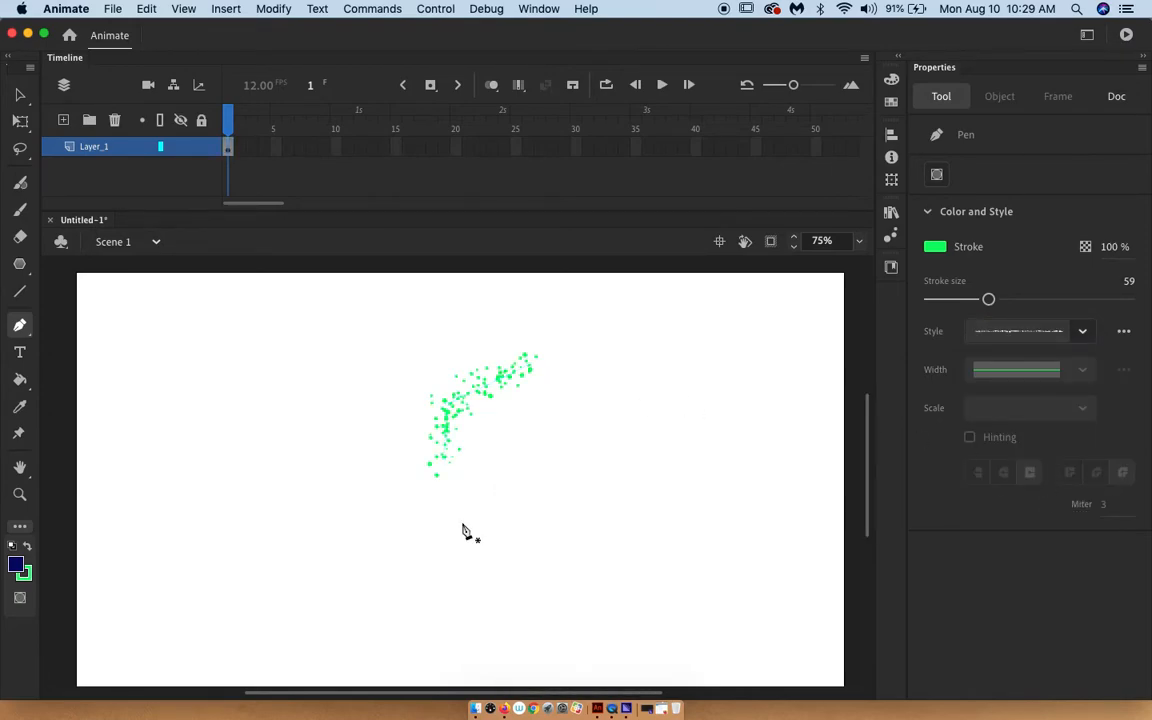
pyautogui.click(495, 552)
pyautogui.click(506, 476)
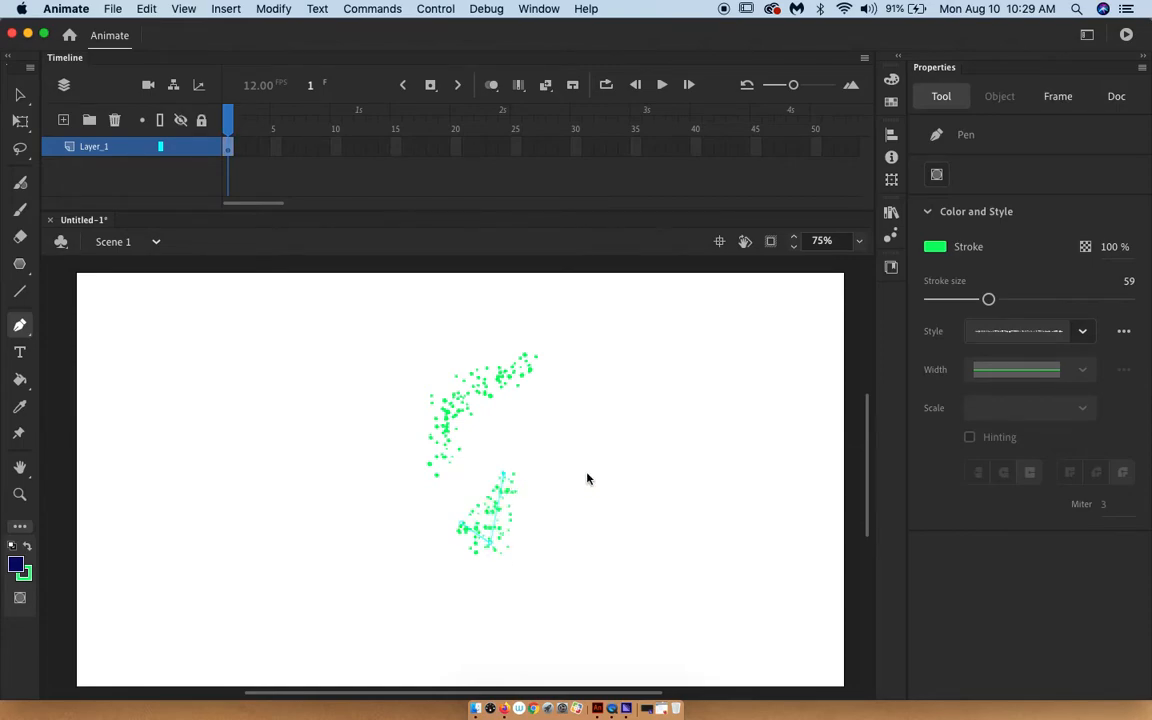
pyautogui.press('super+z')
pyautogui.press('super+z')
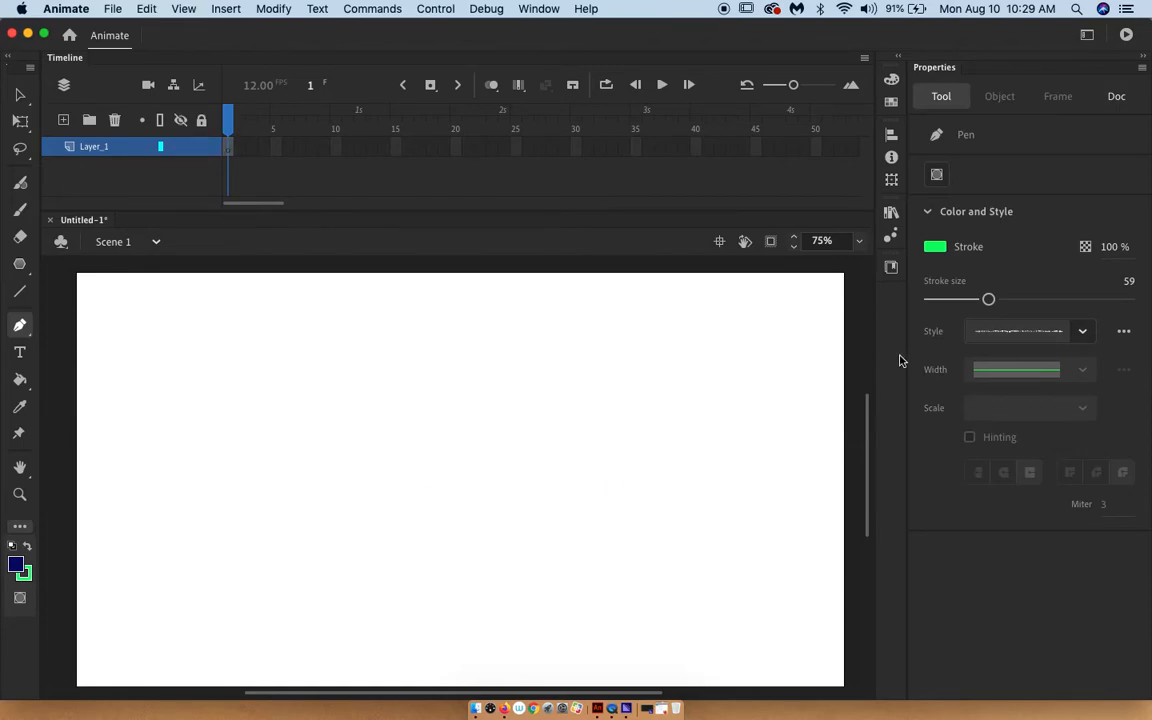
# - Set the stroke size to 14, draw a long winding open path across the stage and end it
pyautogui.moveTo(986, 298); pyautogui.dragTo(943, 298)
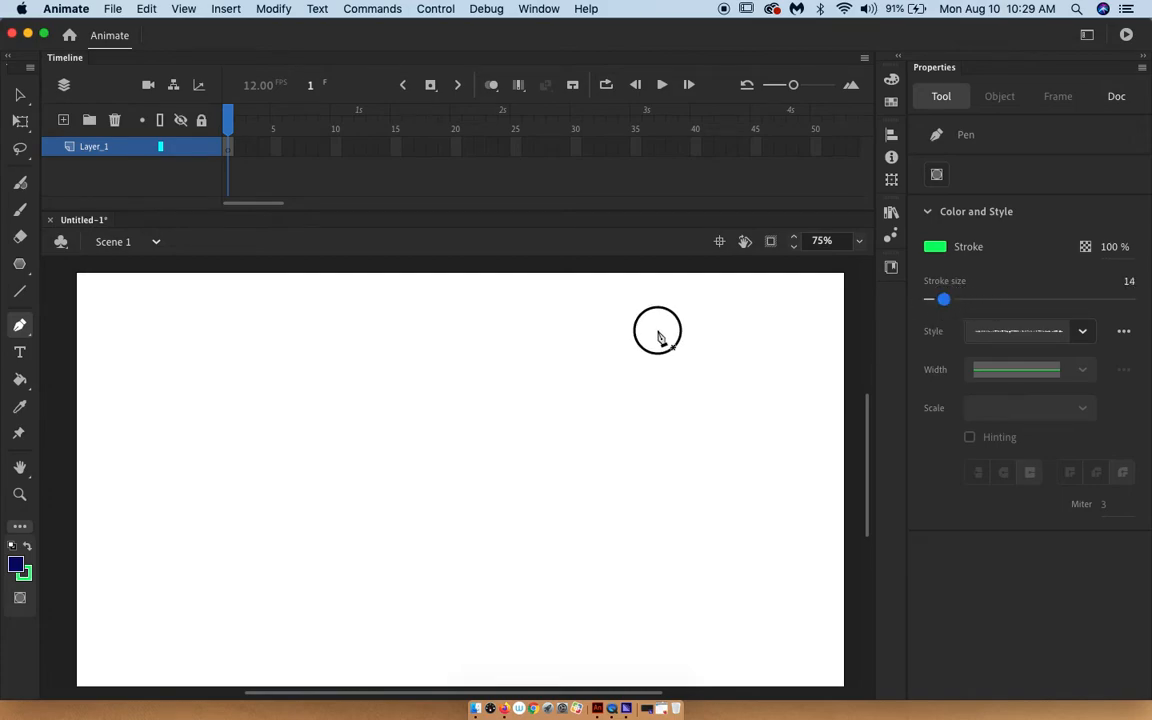
pyautogui.moveTo(605, 337)
pyautogui.mouseDown()
pyautogui.moveTo(573, 368)
pyautogui.moveTo(571, 419)
pyautogui.moveTo(597, 447)
pyautogui.moveTo(615, 503)
pyautogui.moveTo(521, 537)
pyautogui.moveTo(363, 486)
pyautogui.moveTo(319, 517)
pyautogui.moveTo(300, 573)
pyautogui.mouseUp()
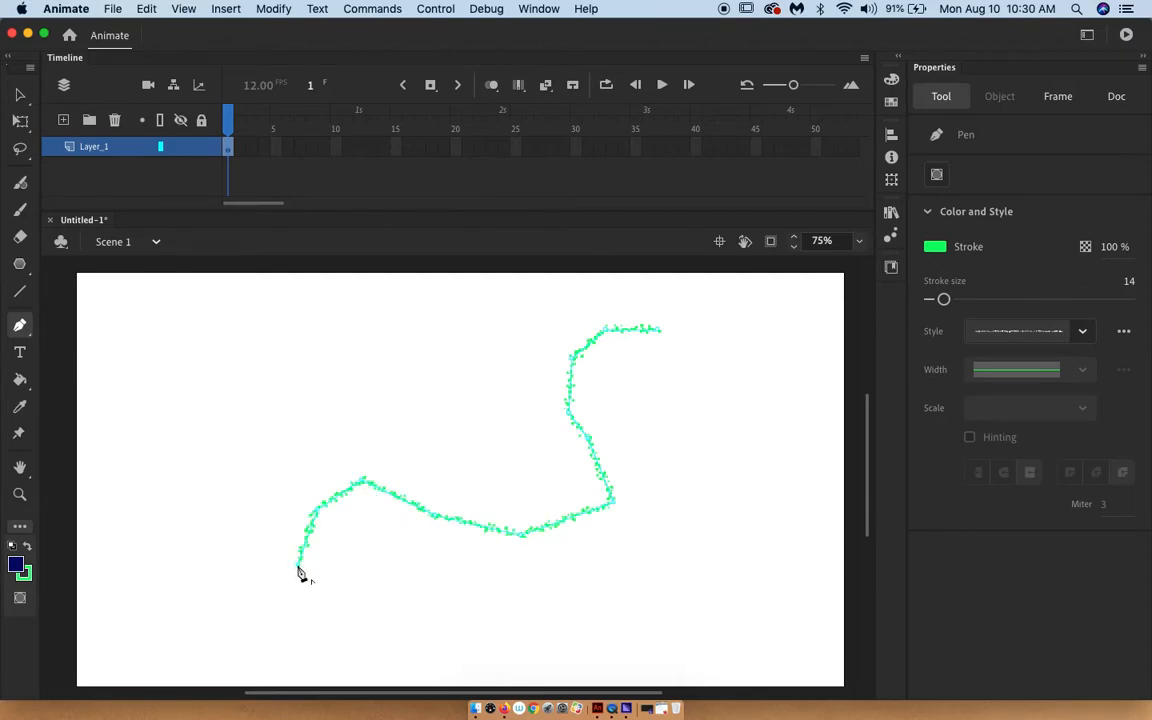
pyautogui.click(20, 95)
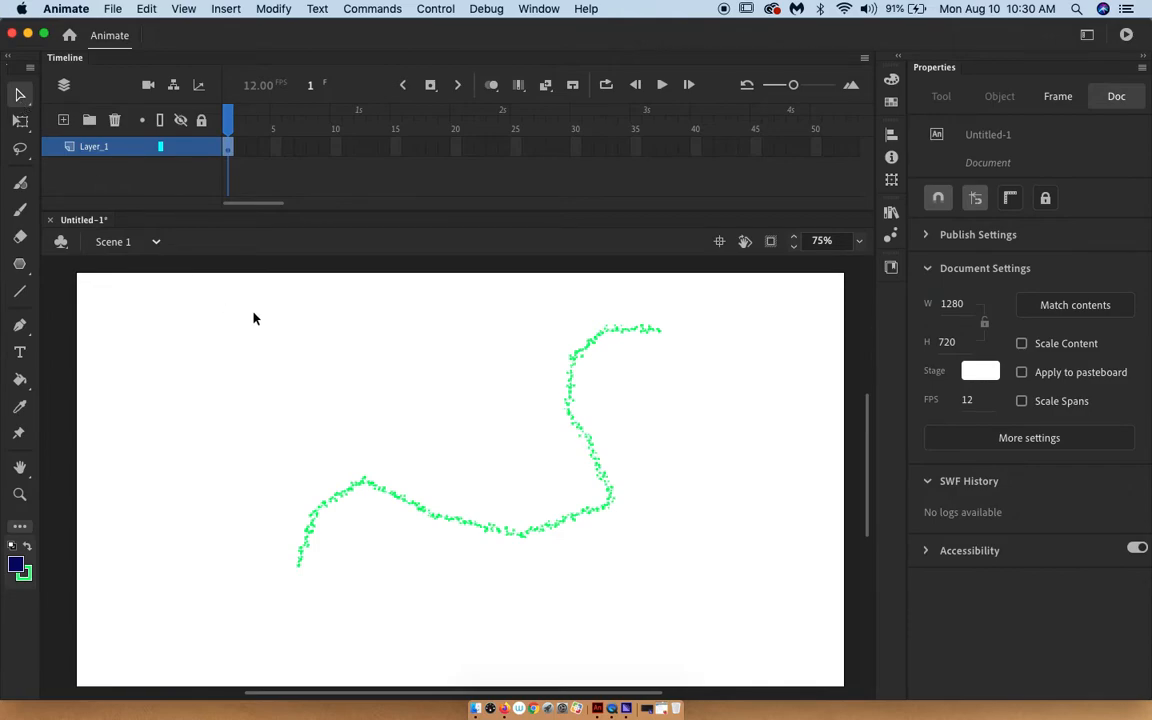
# - Undo all segments of the winding green path until the stage is empty
pyautogui.press('super+z')
pyautogui.press('super+z')
pyautogui.press('super+z')
pyautogui.press('super+z')
pyautogui.press('super+z')
pyautogui.press('super+z')
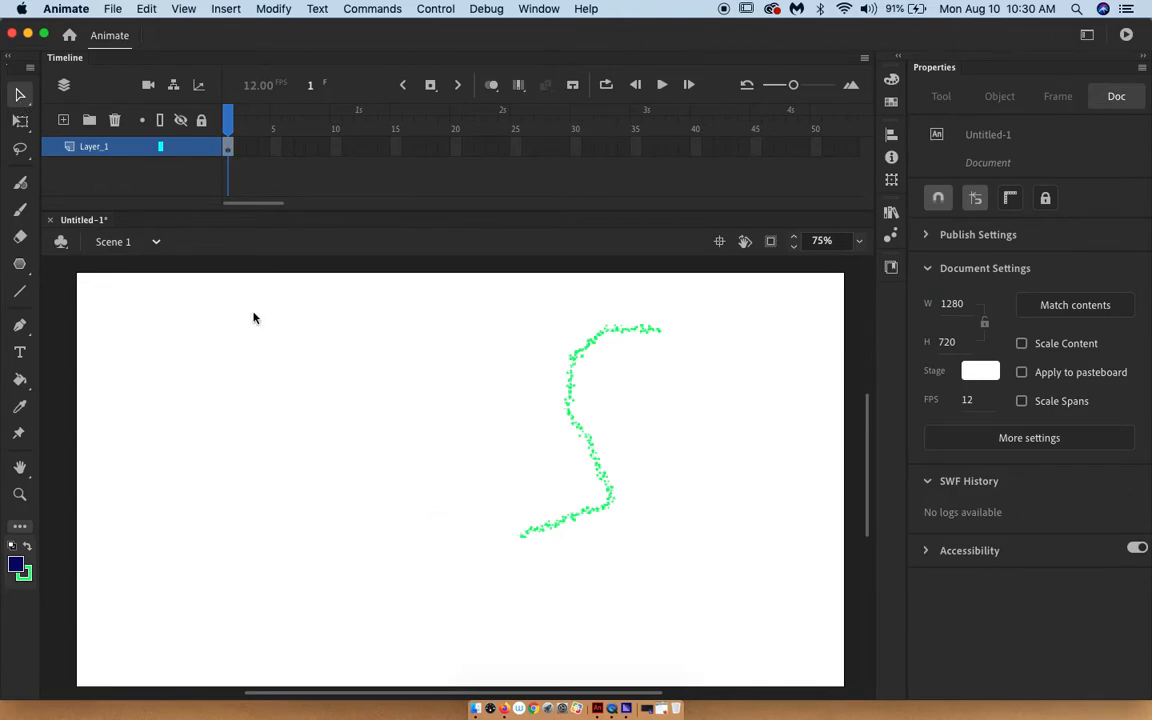
pyautogui.press('super+z')
pyautogui.press('super+z')
pyautogui.press('super+z')
pyautogui.press('super+z')
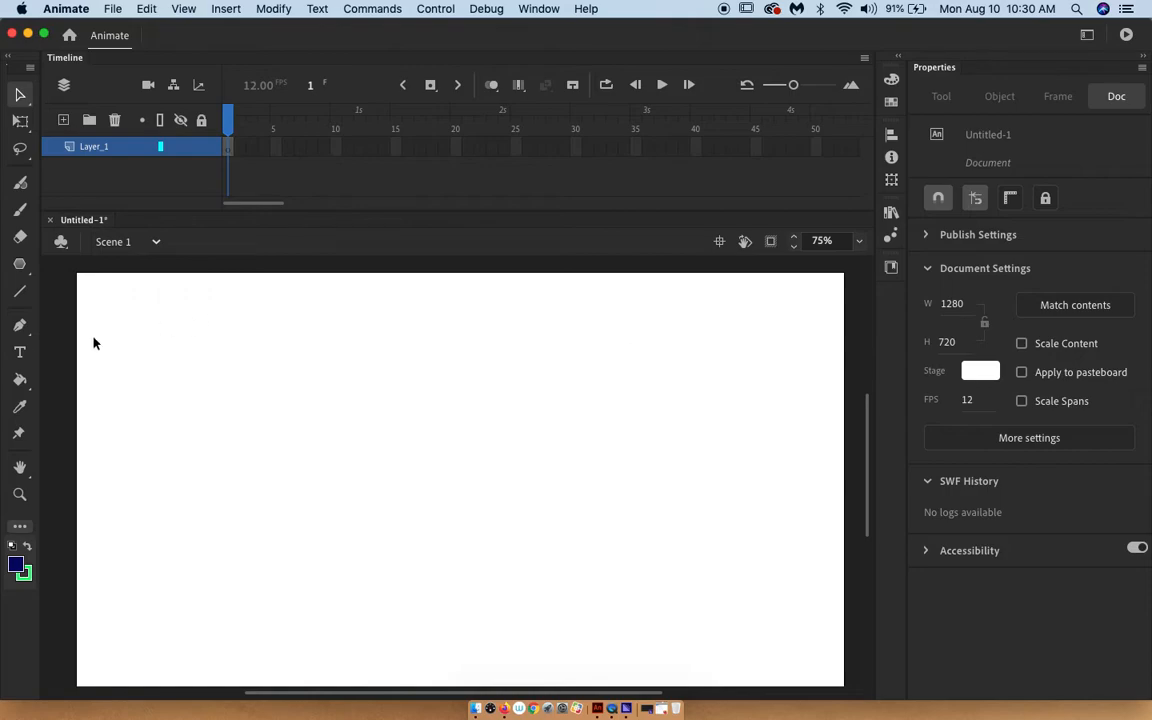
pyautogui.click(20, 327)
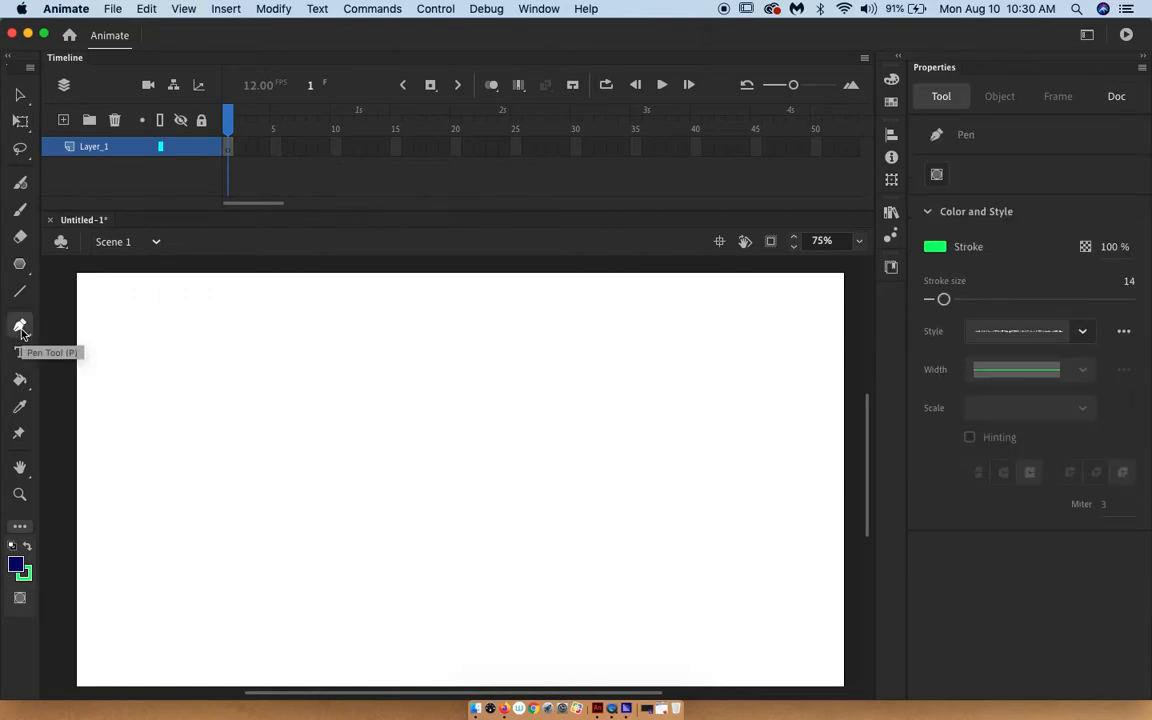
pyautogui.click(21, 329)
pyautogui.click(76, 330)
pyautogui.click(375, 340)
pyautogui.click(443, 380)
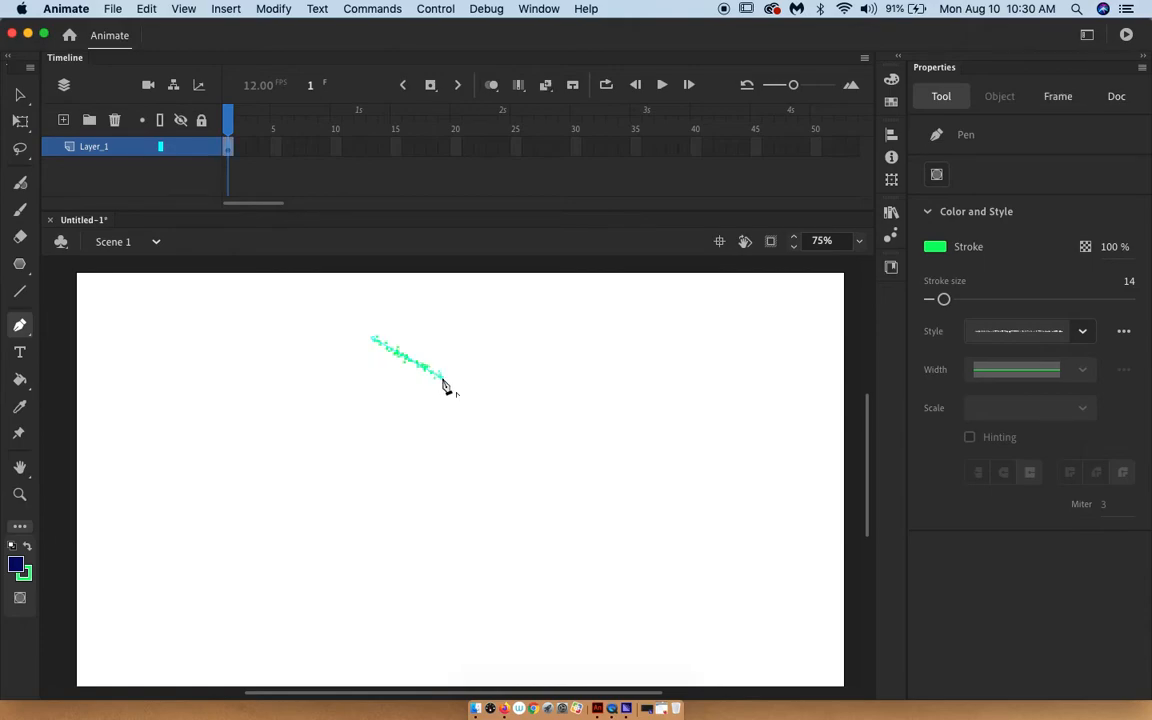
pyautogui.press('Escape')
# - Set the Pen's stroke to a plain continuous line, size 14, in red
pyautogui.click(1082, 333)
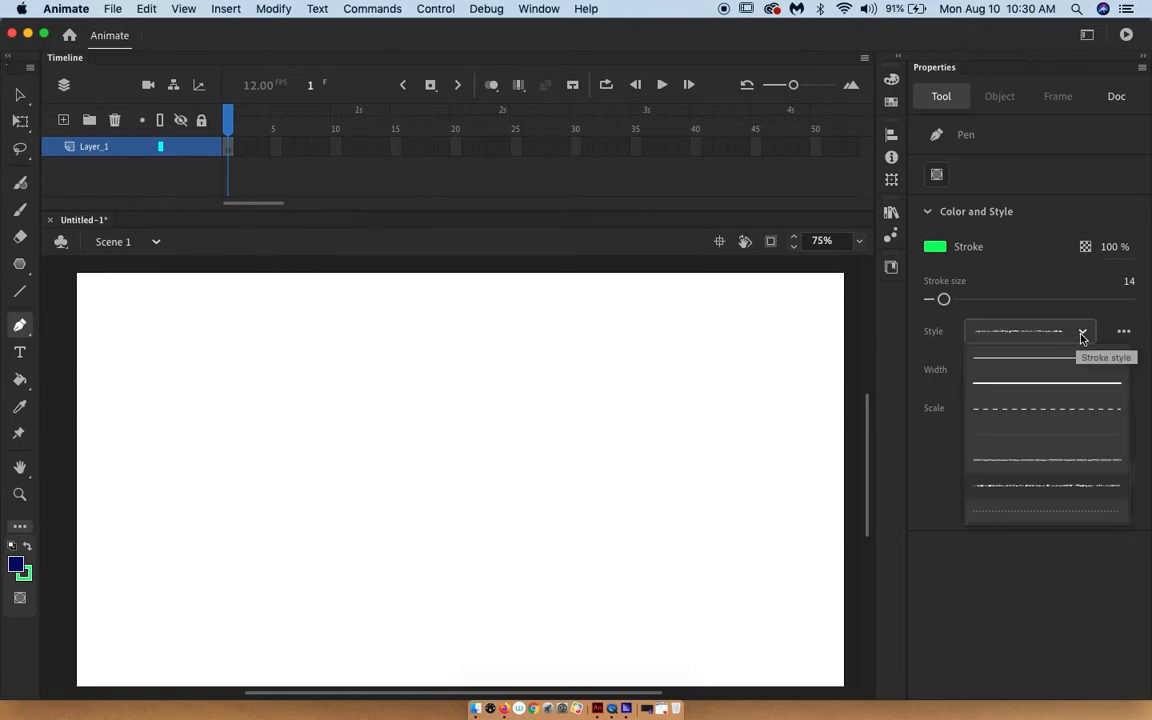
pyautogui.click(1080, 357)
pyautogui.moveTo(931, 299); pyautogui.dragTo(944, 299)
pyautogui.click(934, 246)
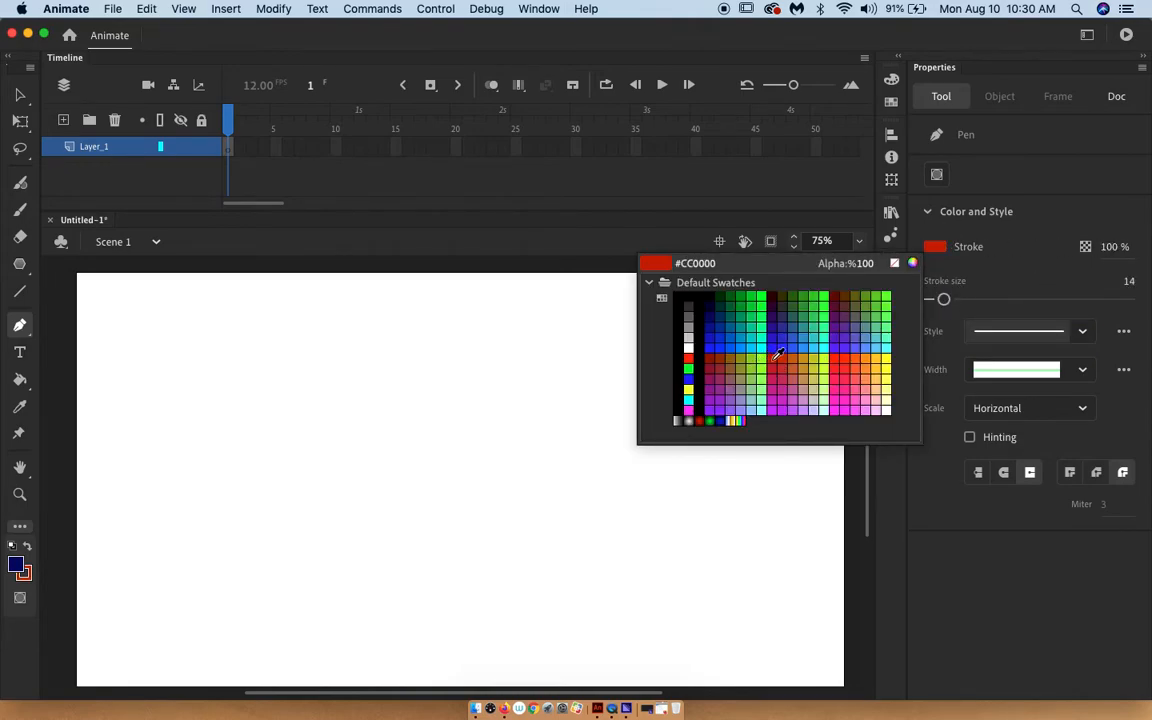
pyautogui.click(845, 354)
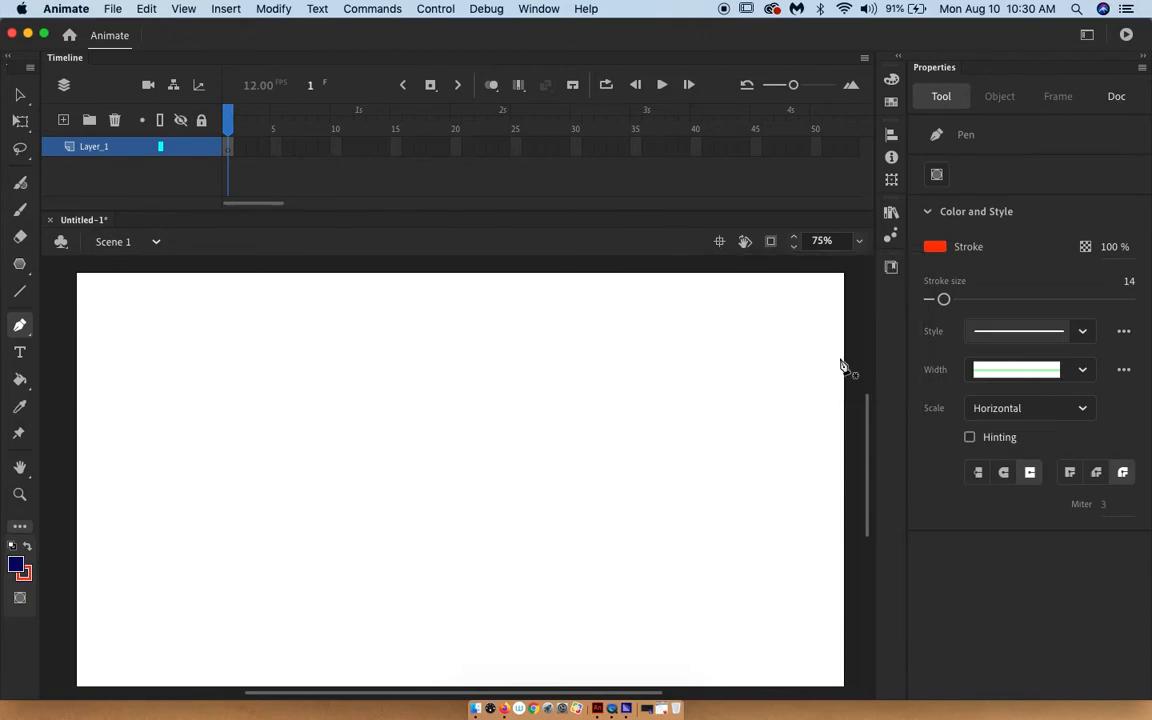
# - Draw a closed irregular polygon with ten straight-cornered anchor points in the middle of the stage
pyautogui.click(452, 379)
pyautogui.click(540, 389)
pyautogui.click(631, 449)
pyautogui.click(637, 486)
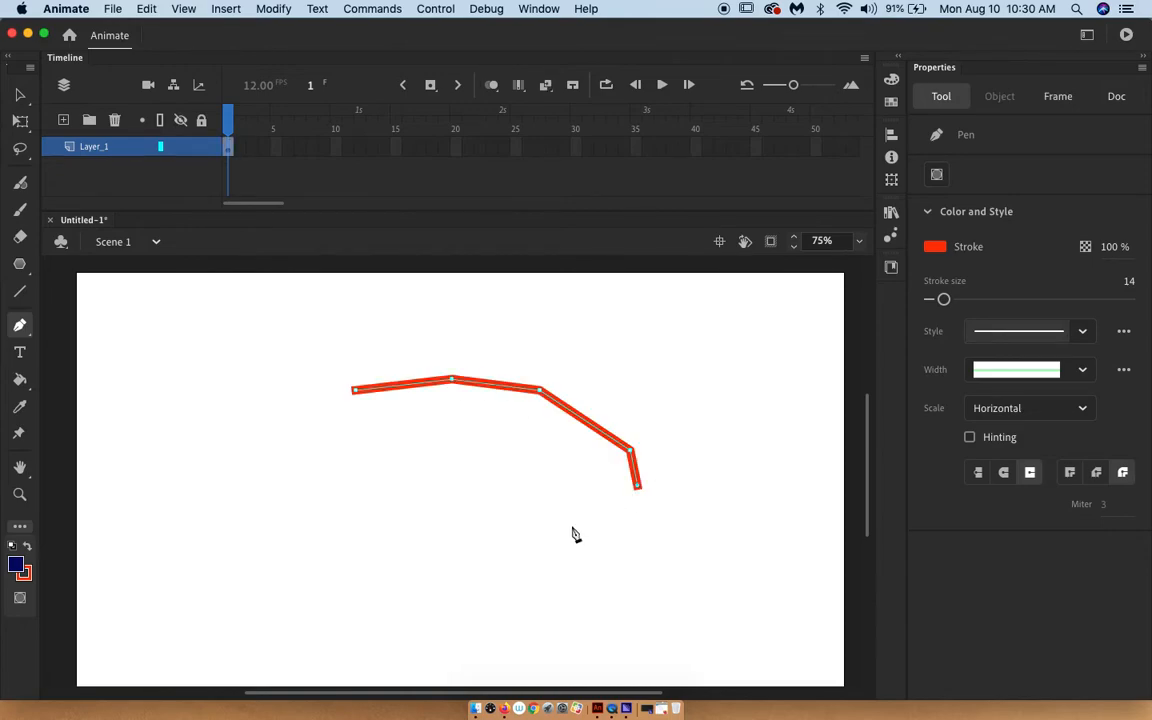
pyautogui.click(567, 525)
pyautogui.click(540, 573)
pyautogui.click(453, 566)
pyautogui.click(322, 549)
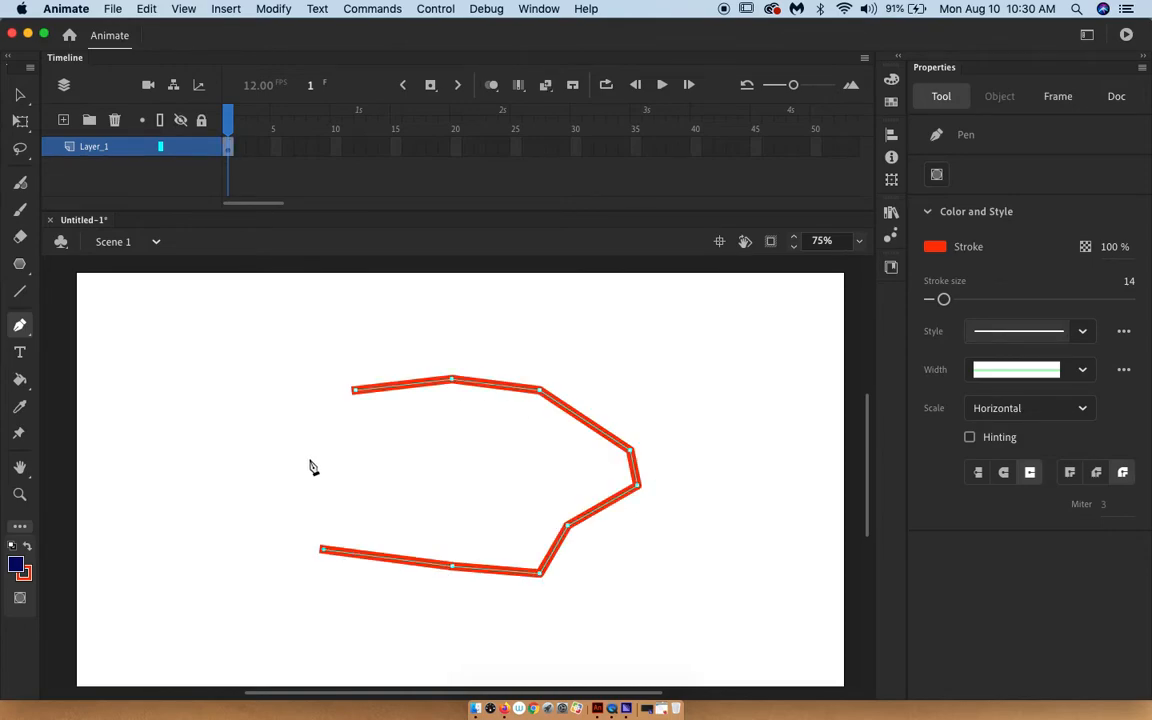
pyautogui.click(306, 449)
pyautogui.click(355, 390)
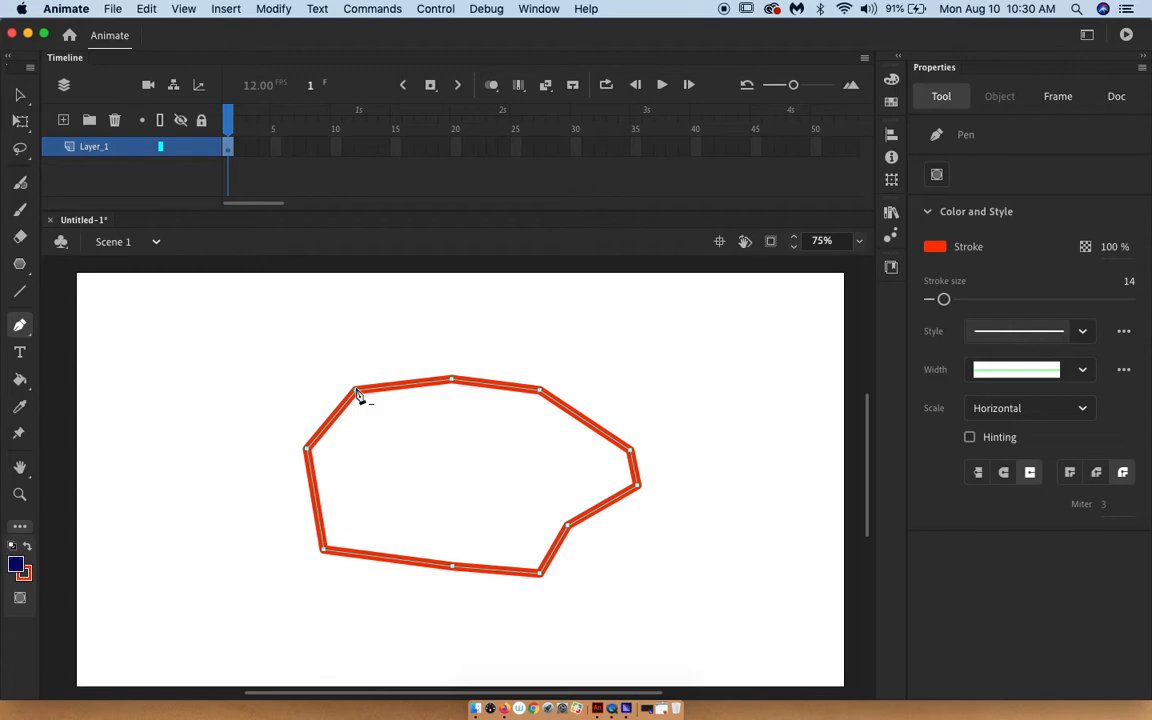
# - Remove the polygon's three leftmost anchor points one after another with the Pen tool
pyautogui.click(356, 390)
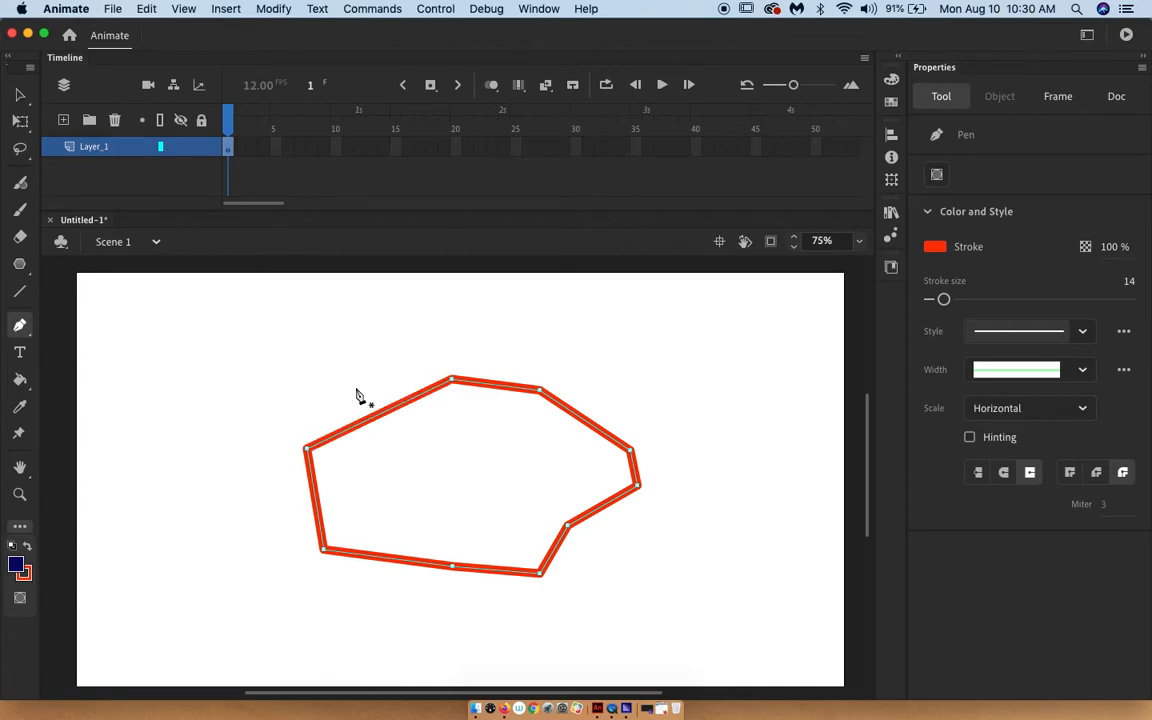
pyautogui.click(307, 450)
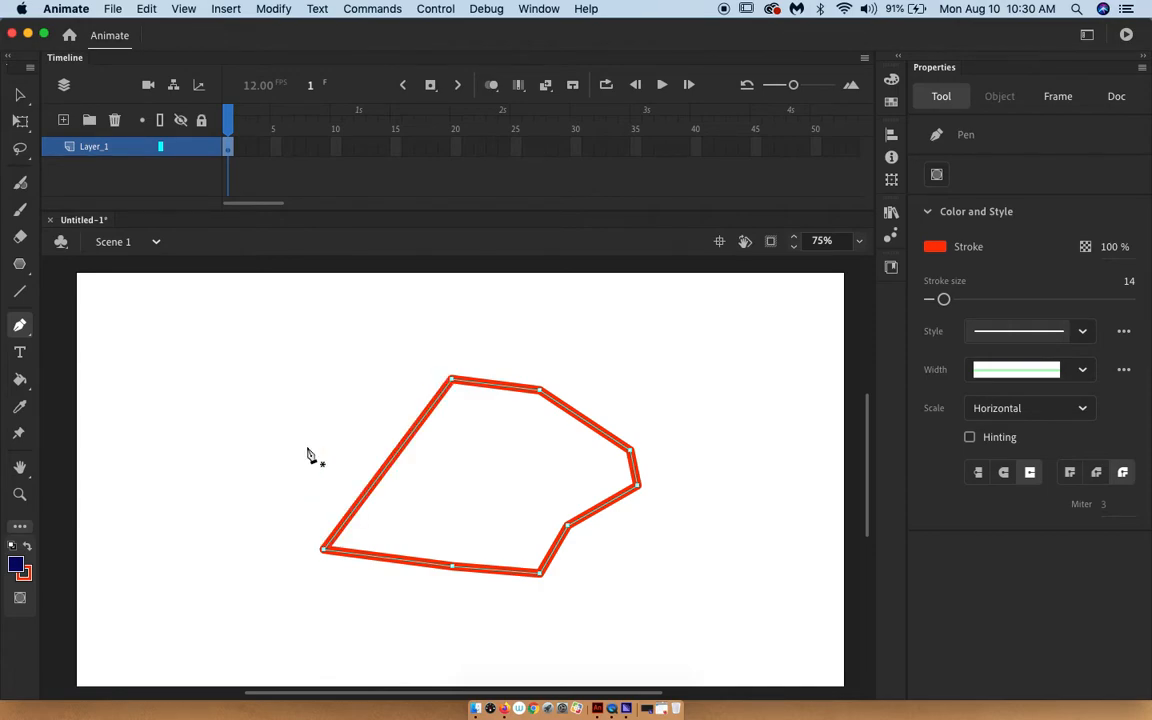
pyautogui.click(323, 550)
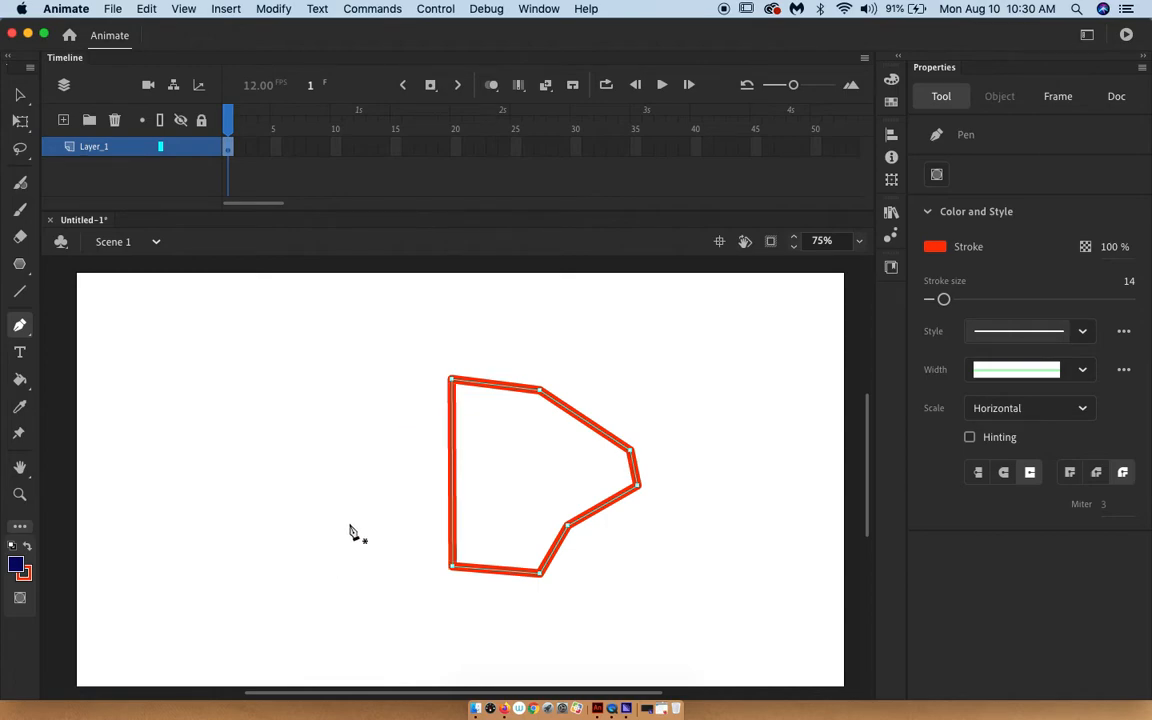
# - Remove the polygon's remaining anchor points with the Delete Anchor Point Tool until the shape is gone
pyautogui.click(20, 325)
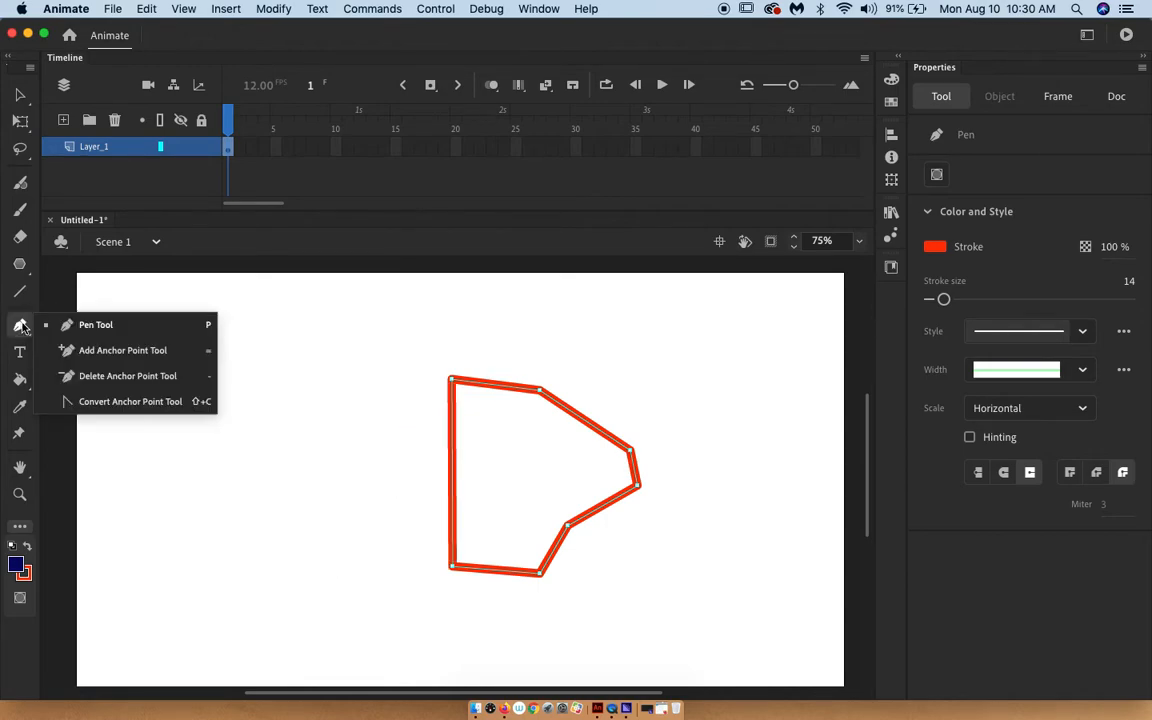
pyautogui.click(95, 376)
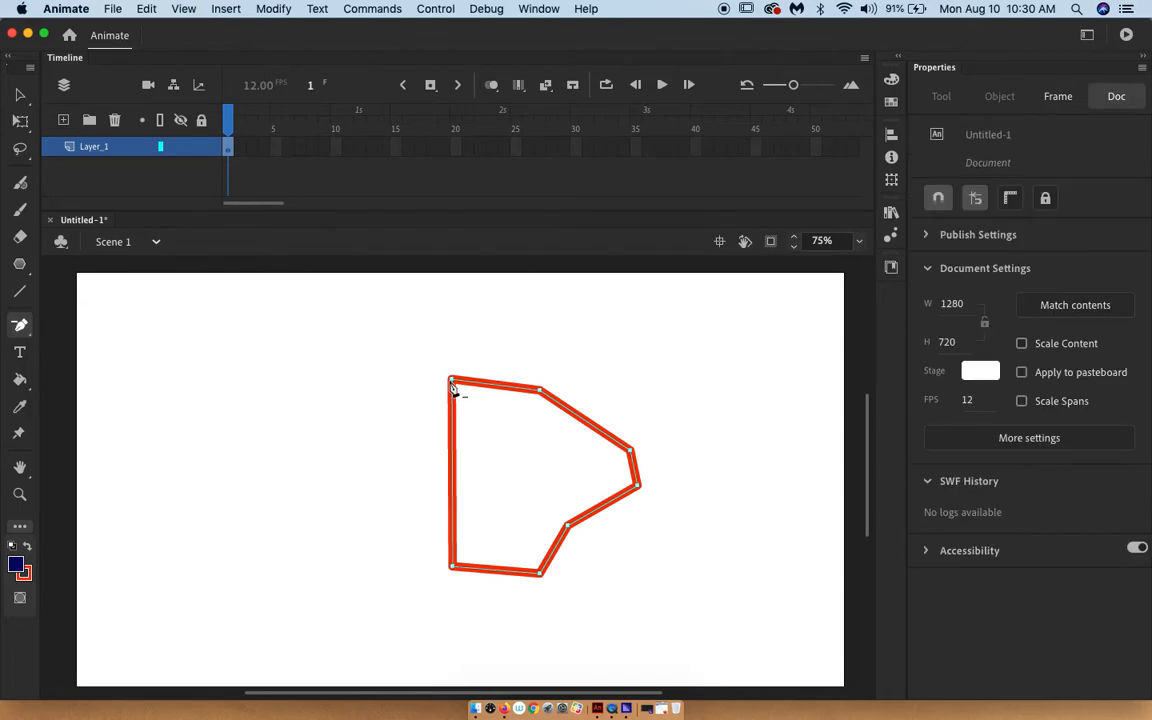
pyautogui.click(452, 380)
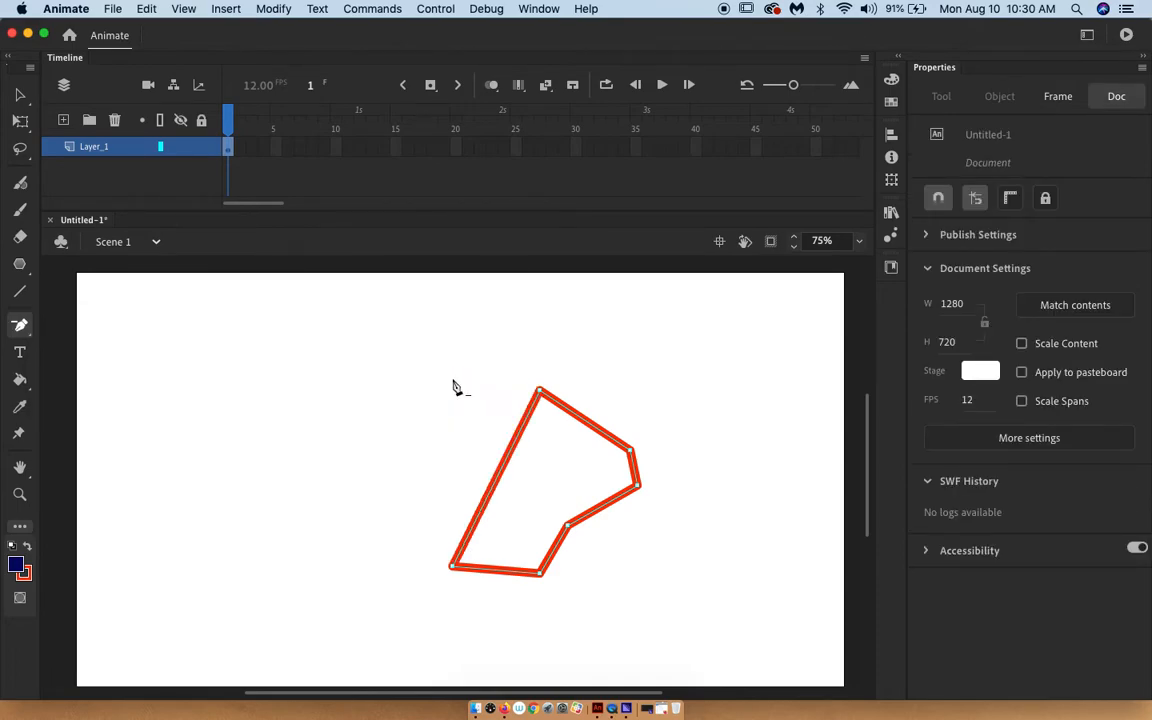
pyautogui.click(540, 391)
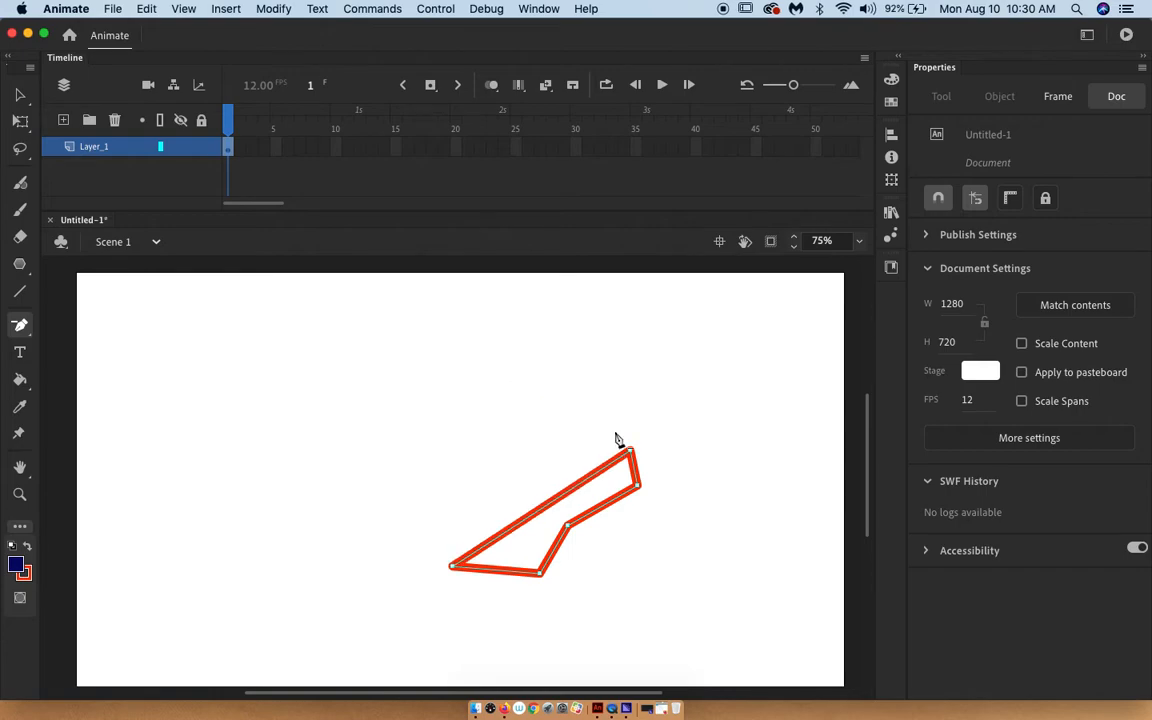
pyautogui.click(631, 451)
pyautogui.click(638, 486)
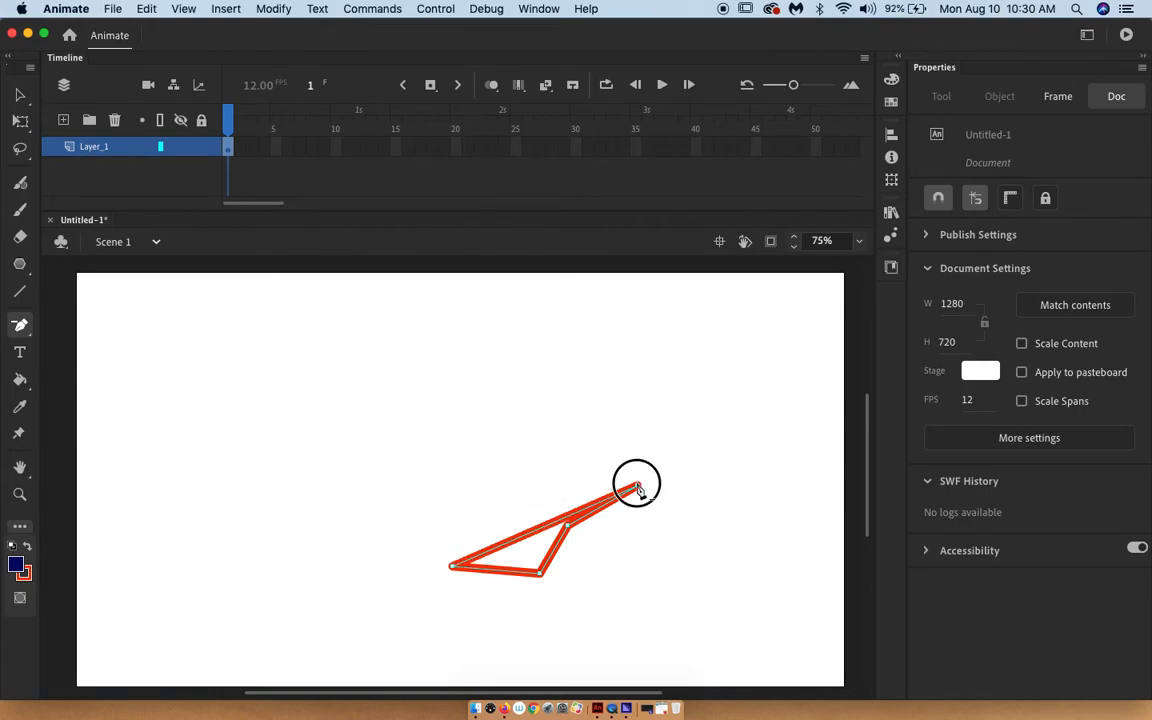
pyautogui.click(568, 525)
pyautogui.click(540, 573)
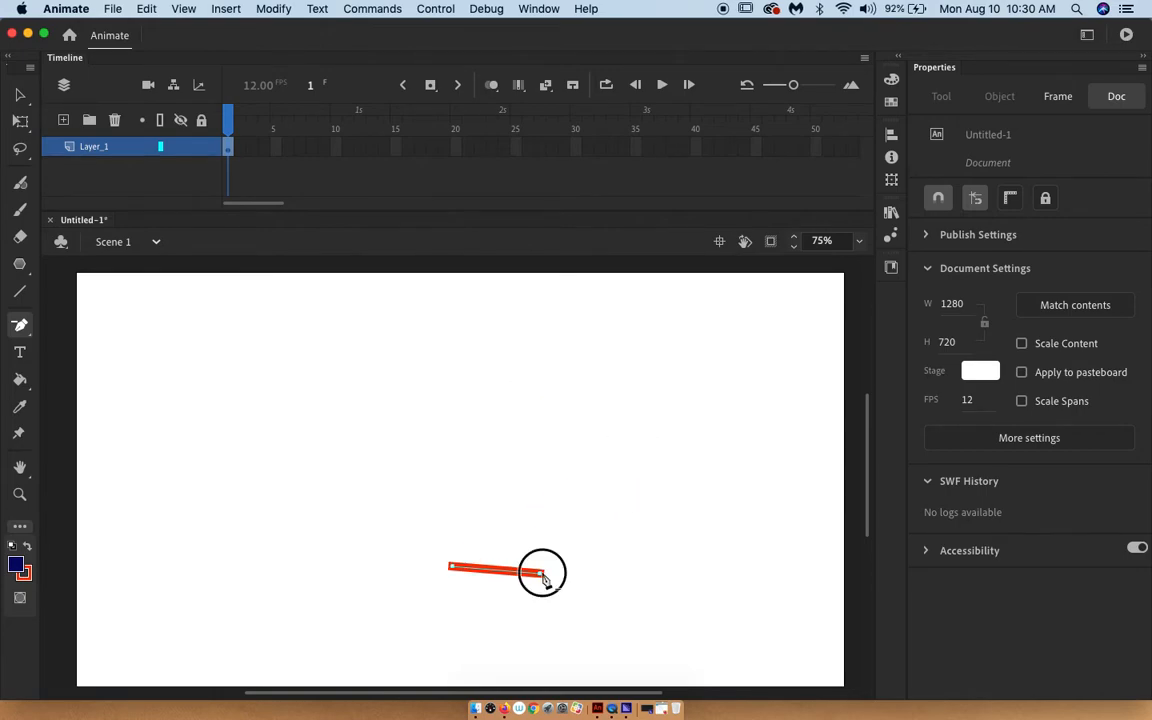
# - Draw a new closed seven-point outline with the Pen tool in the upper-left part of the stage
pyautogui.click(19, 325)
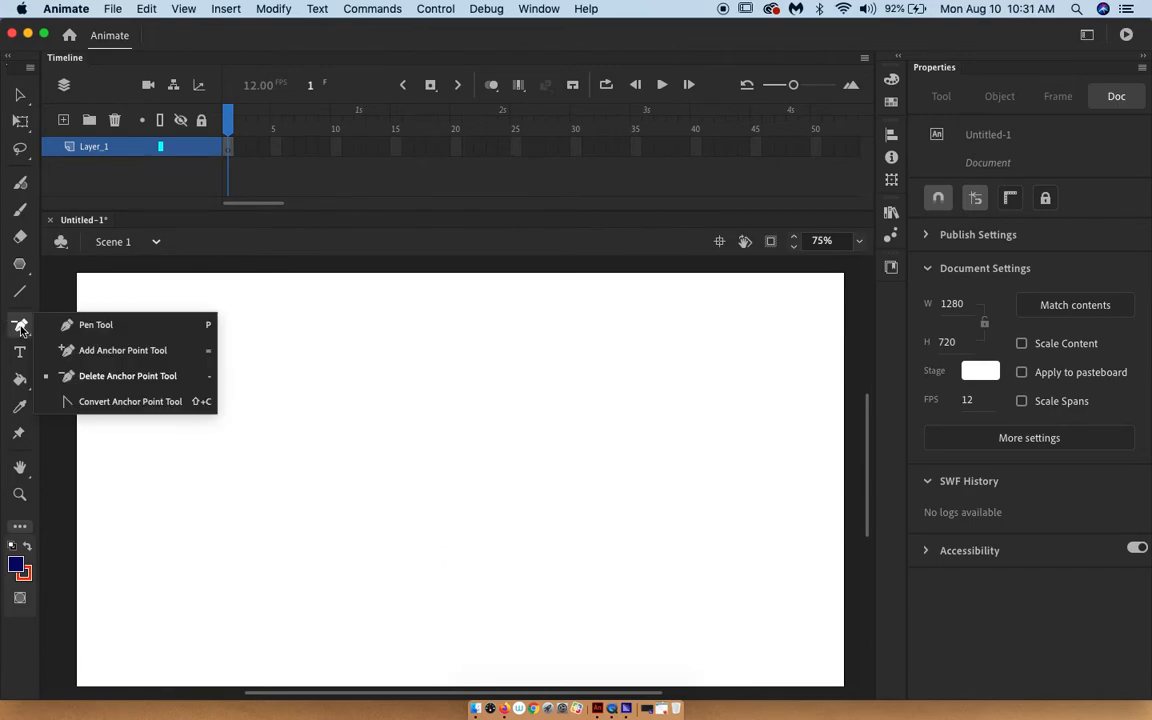
pyautogui.click(82, 327)
pyautogui.click(204, 339)
pyautogui.click(293, 376)
pyautogui.click(348, 384)
pyautogui.click(449, 411)
pyautogui.click(441, 480)
pyautogui.click(197, 487)
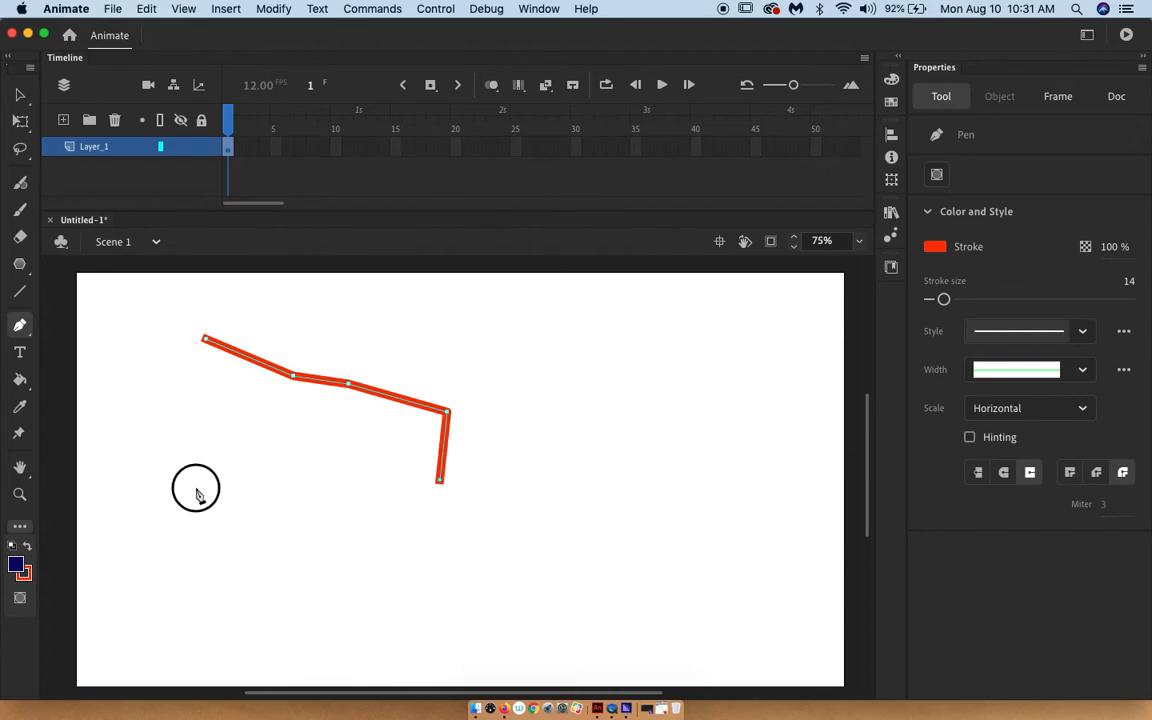
pyautogui.click(201, 391)
pyautogui.click(205, 341)
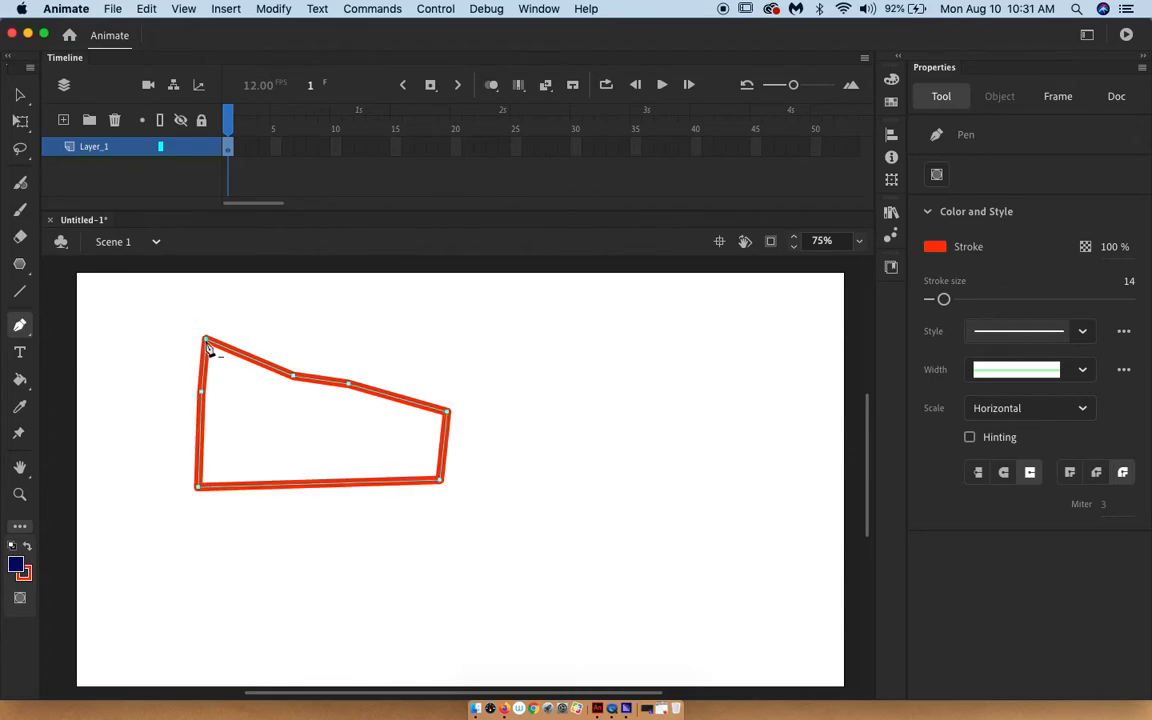
# - Try to add an anchor point at the outline's second upper corner with the Add Anchor Point Tool
pyautogui.click(19, 325)
pyautogui.click(80, 353)
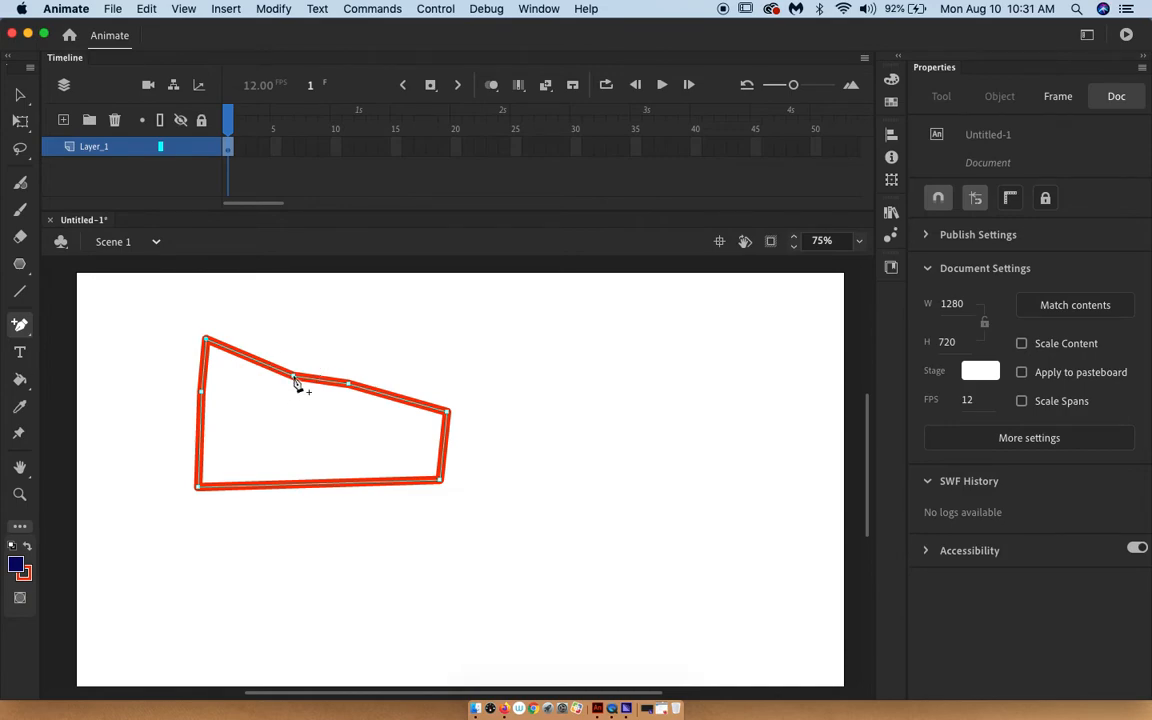
pyautogui.click(294, 379)
pyautogui.click(18, 326)
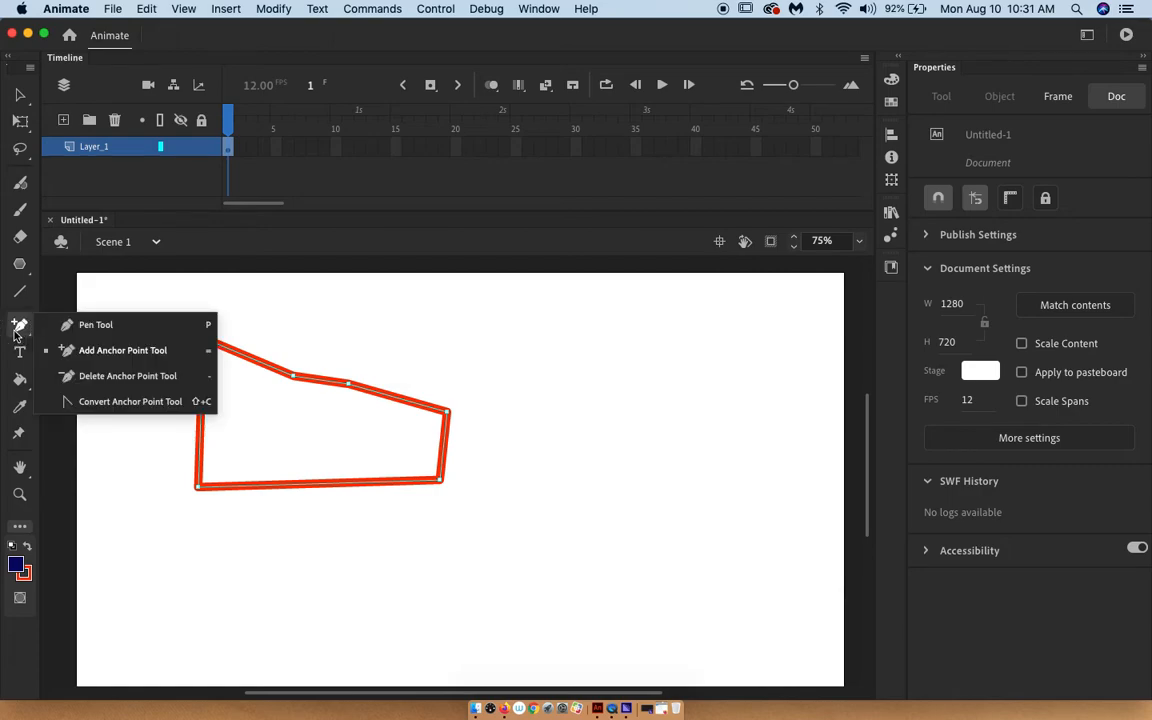
pyautogui.click(240, 284)
# - Undo the drawing of the seven-point outline step by step until the stage is empty
pyautogui.press('super+z')
pyautogui.press('super+z')
pyautogui.press('super+z')
pyautogui.press('super+z')
pyautogui.press('super+z')
pyautogui.press('super+z')
pyautogui.press('super+z')
pyautogui.press('super+z')
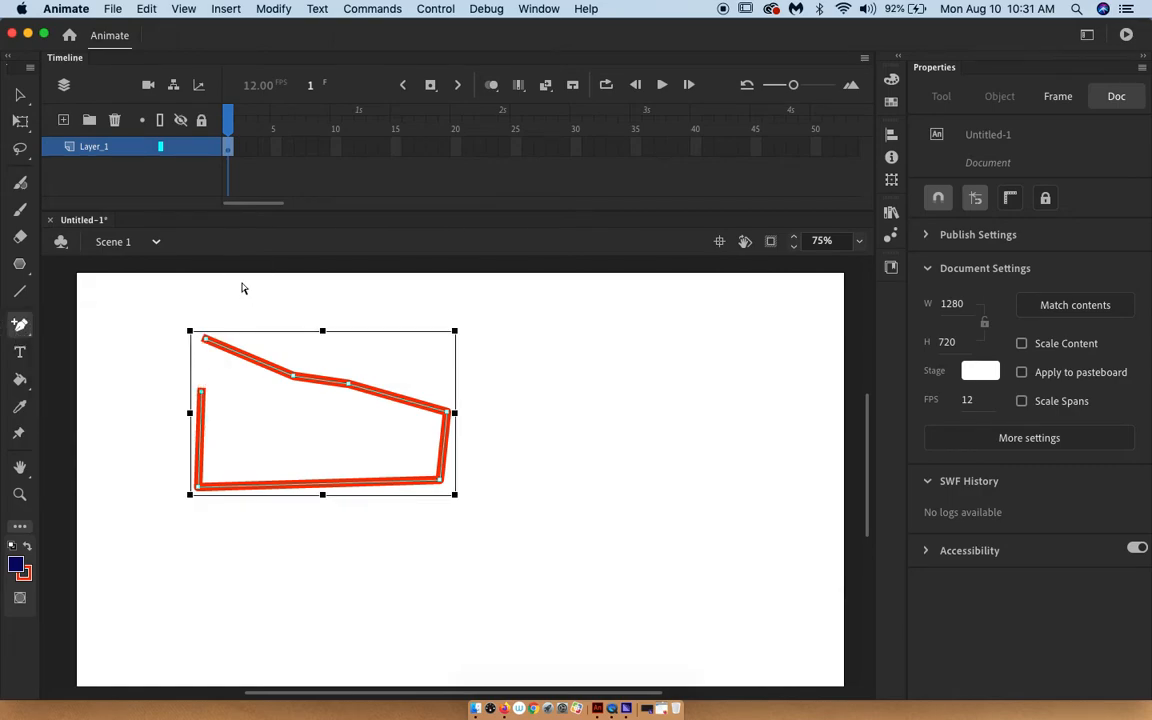
# - Draw a straight, slightly descending two-point line with the Pen tool just right of the stage's centre
pyautogui.click(19, 326)
pyautogui.click(93, 326)
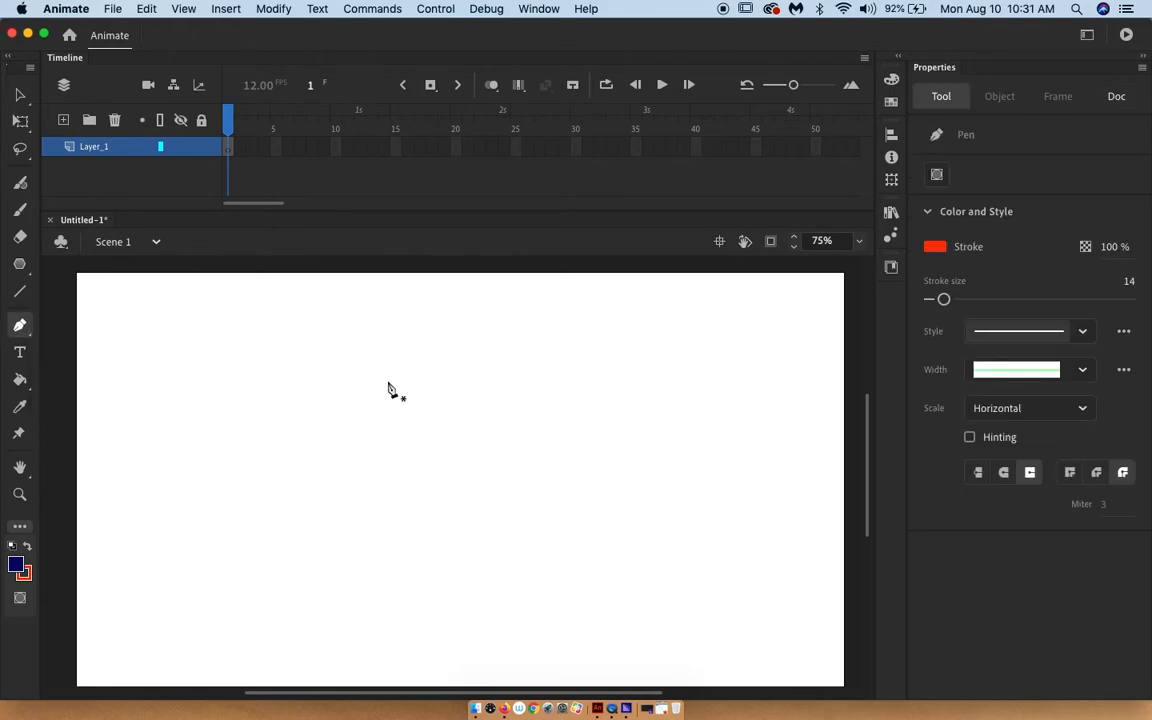
pyautogui.click(455, 422)
pyautogui.click(605, 448)
# - Add several anchor points along the straight line between its two ends with the Add Anchor Point Tool
pyautogui.click(19, 326)
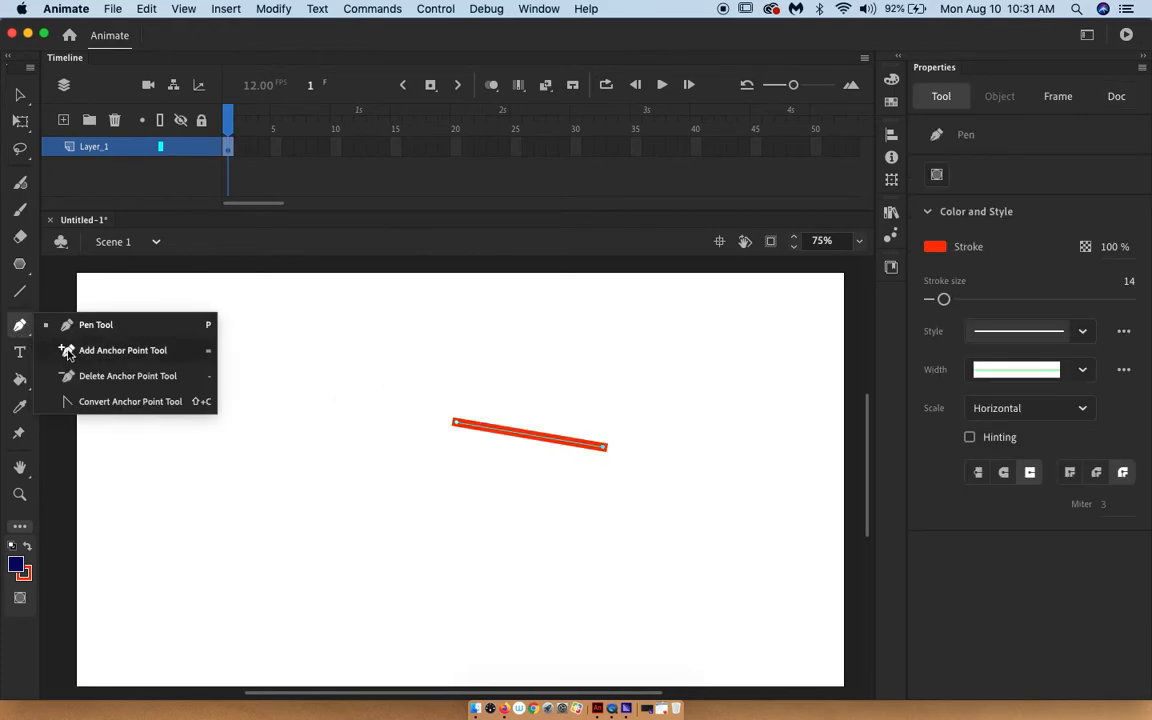
pyautogui.click(100, 350)
pyautogui.click(603, 446)
pyautogui.click(672, 510)
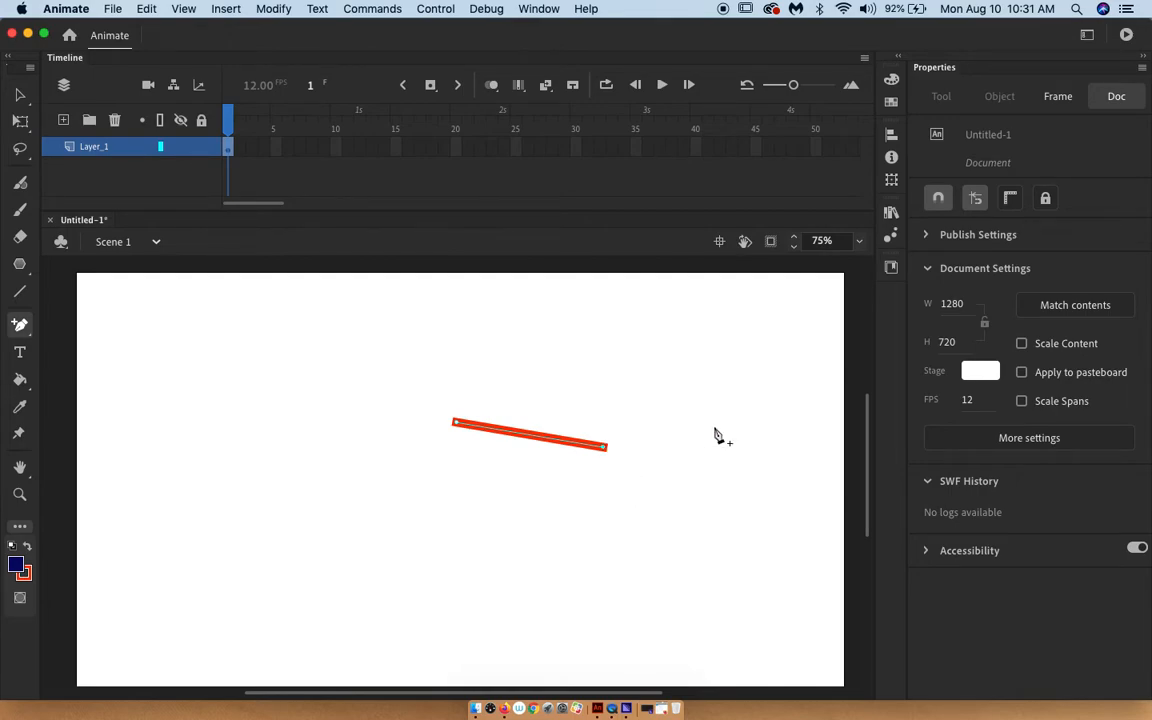
pyautogui.click(518, 435)
pyautogui.click(540, 436)
pyautogui.click(554, 439)
pyautogui.click(578, 443)
# - Draw a bent path with the Pen tool that crosses the line at its leftmost added anchor point and runs downward
pyautogui.moveTo(18, 328); pyautogui.dragTo(72, 322)
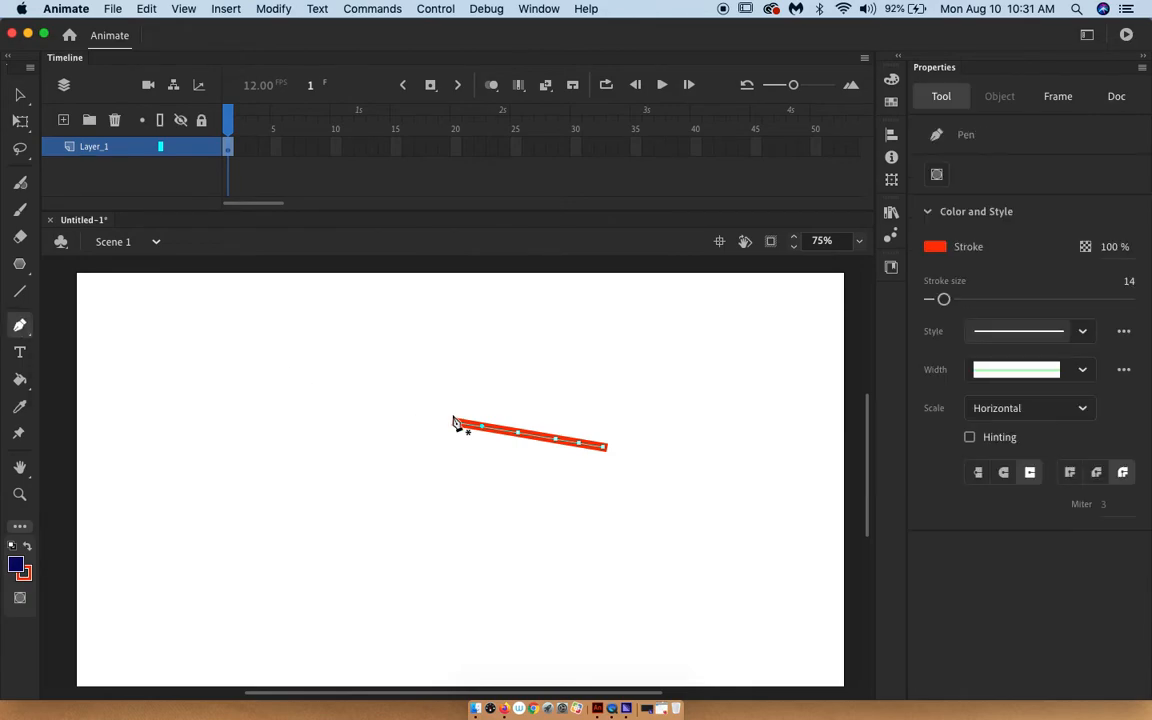
pyautogui.click(488, 399)
pyautogui.click(481, 428)
pyautogui.click(478, 455)
pyautogui.click(502, 527)
pyautogui.rightClick(547, 573)
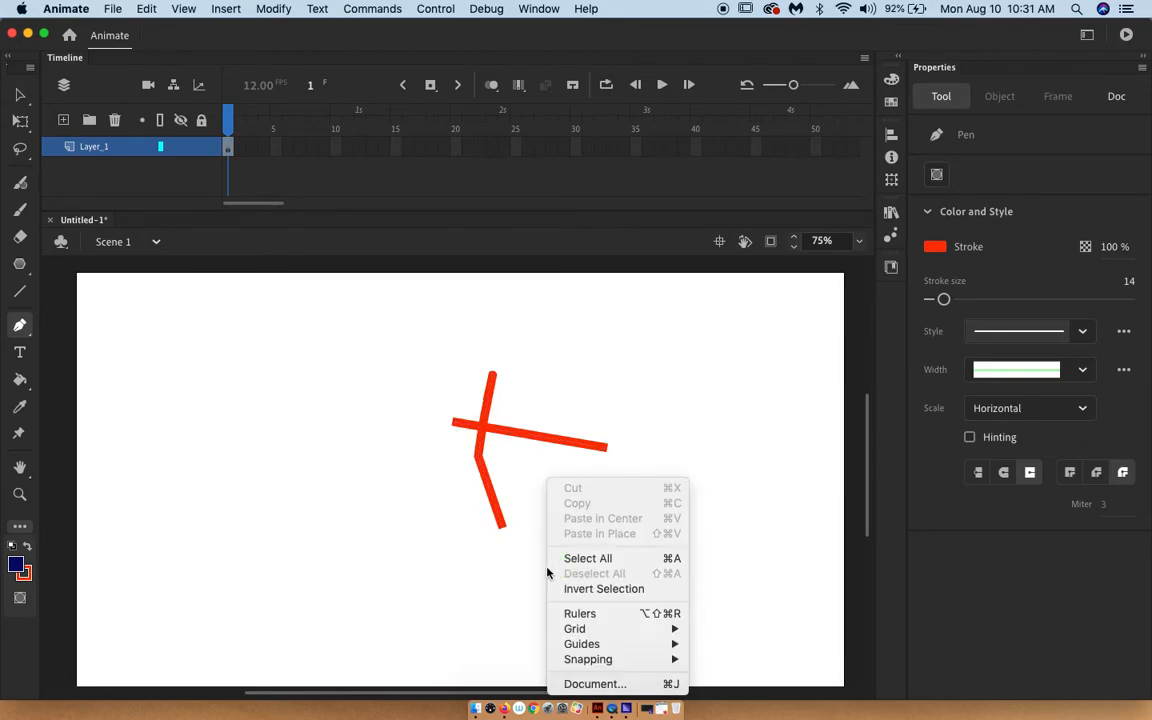
pyautogui.click(521, 531)
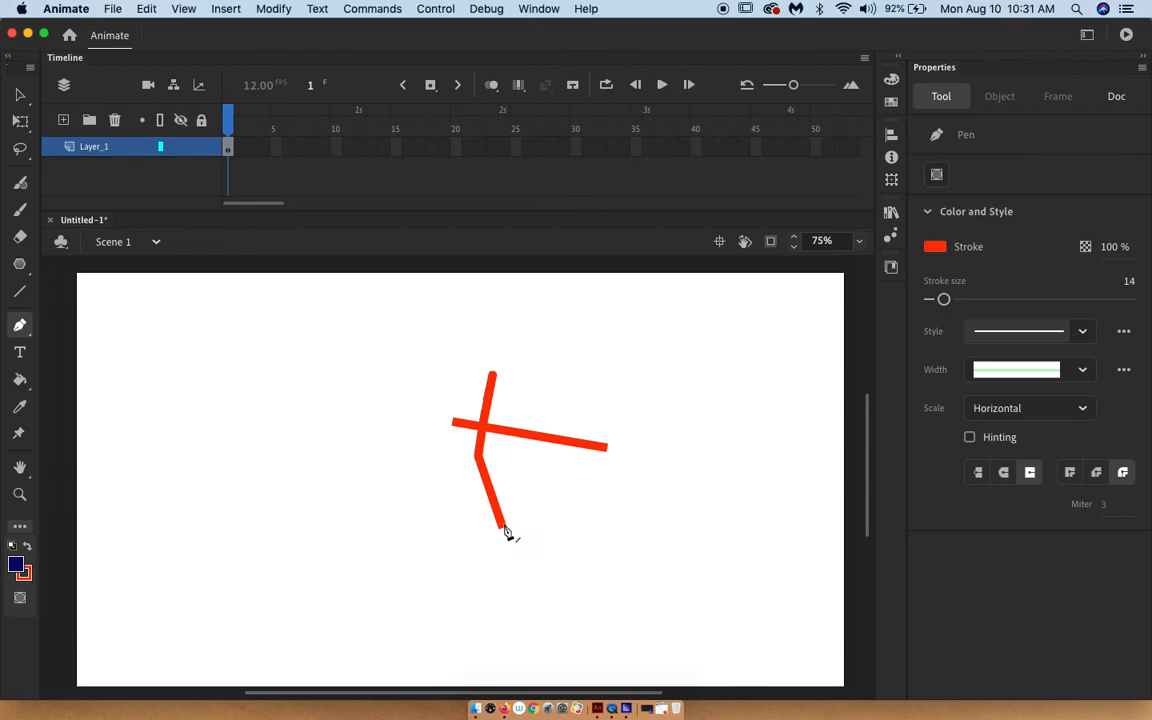
# - Extend the path from its lower end through three more points and join it to the straight line's right end
pyautogui.click(502, 527)
pyautogui.click(551, 553)
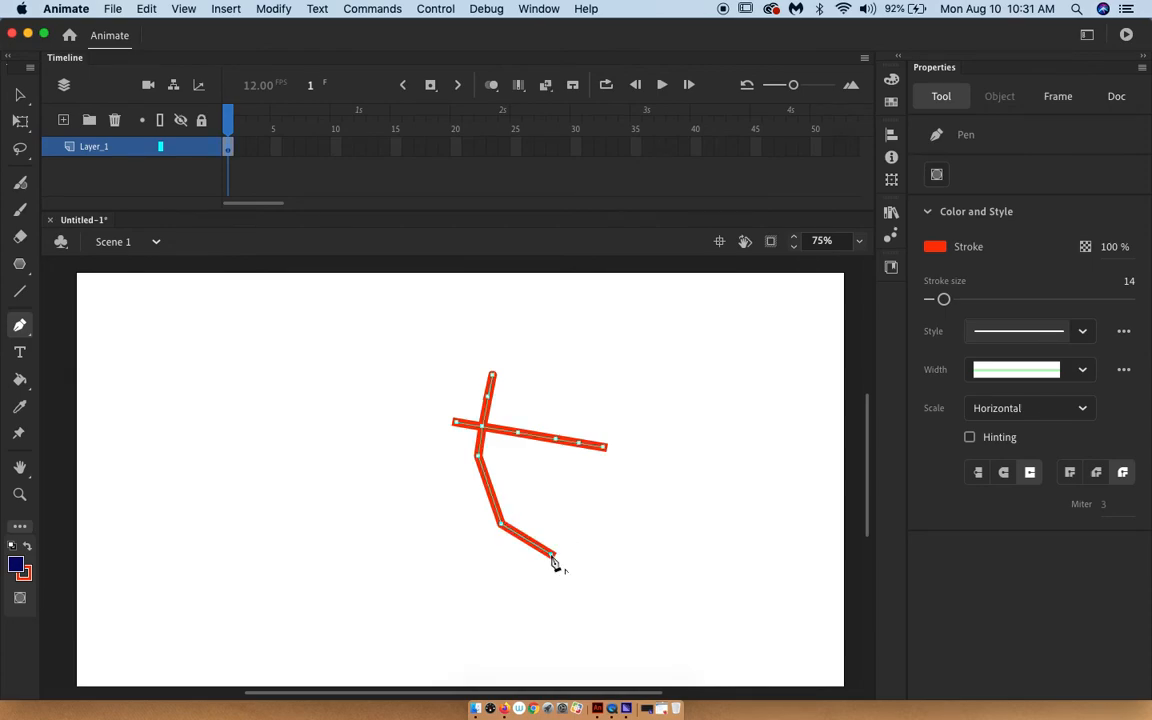
pyautogui.click(650, 541)
pyautogui.click(683, 469)
pyautogui.click(604, 448)
# - Draw an upper loop from the line's right end through four points and join it to the crossing path's upper end
pyautogui.click(604, 448)
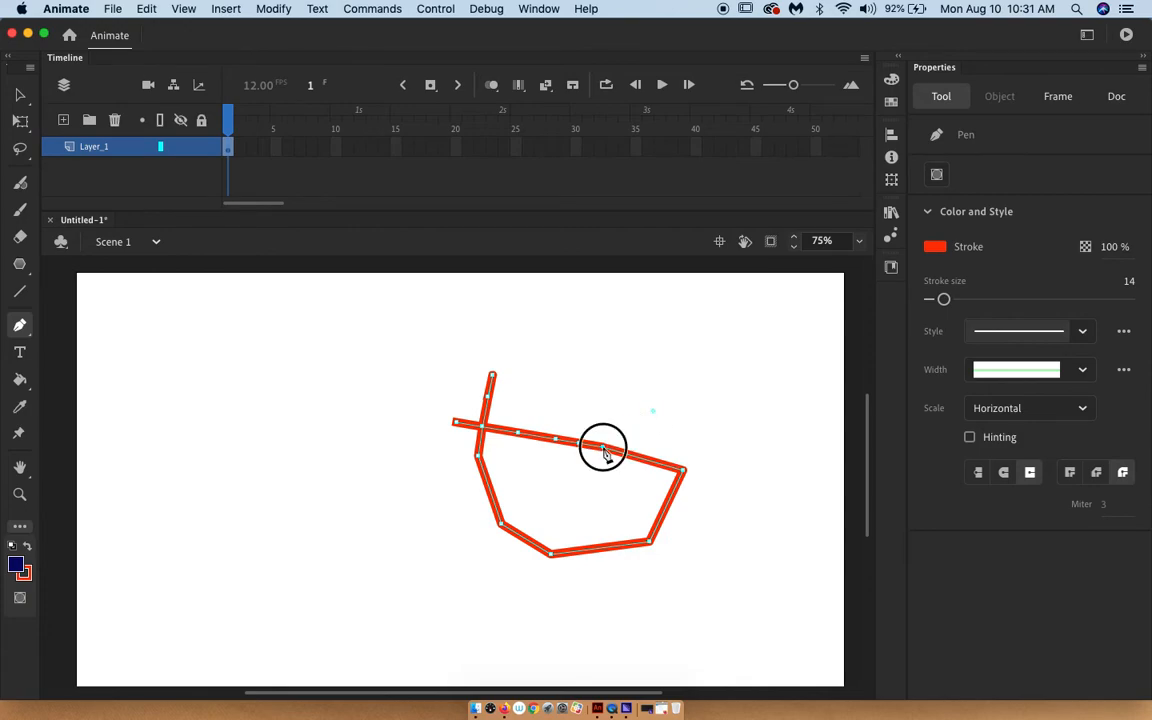
pyautogui.click(664, 365)
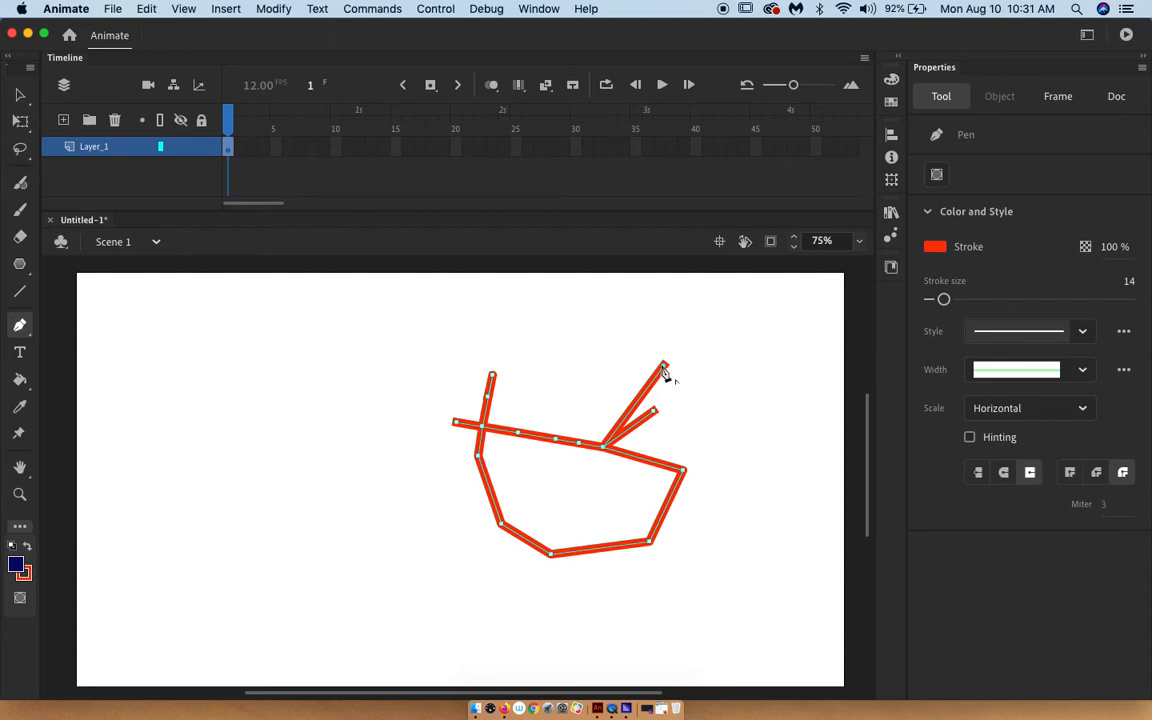
pyautogui.press('super+z')
pyautogui.click(653, 409)
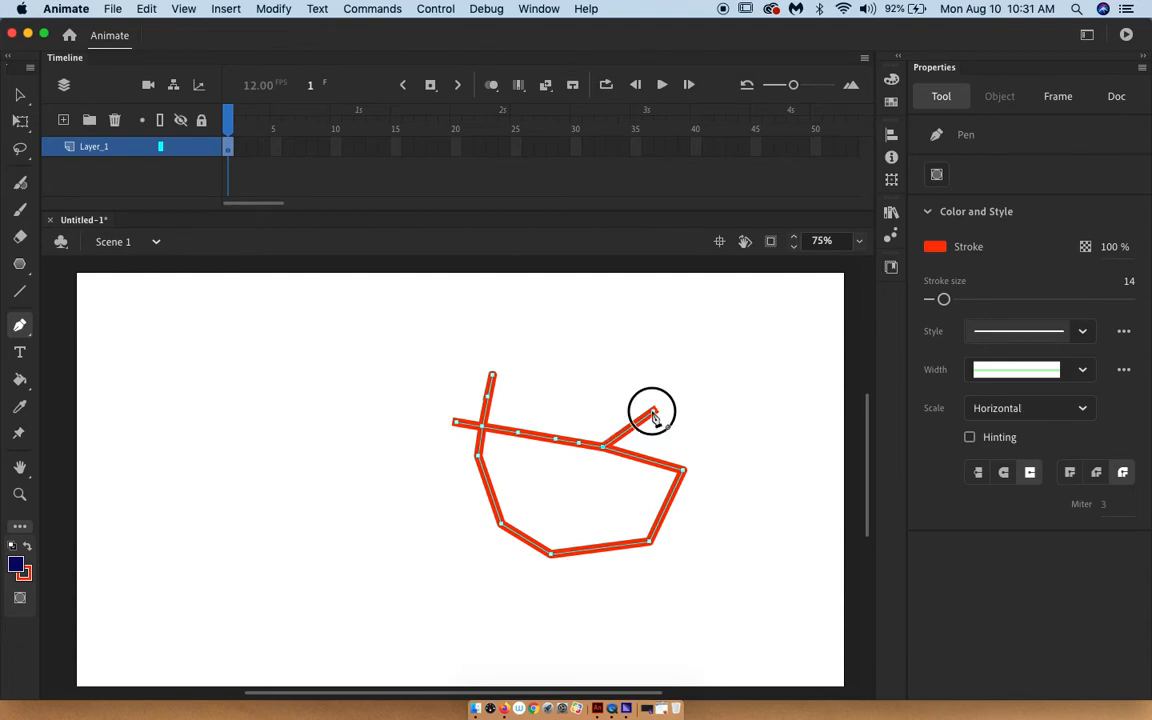
pyautogui.click(653, 407)
pyautogui.click(653, 358)
pyautogui.click(608, 306)
pyautogui.click(533, 312)
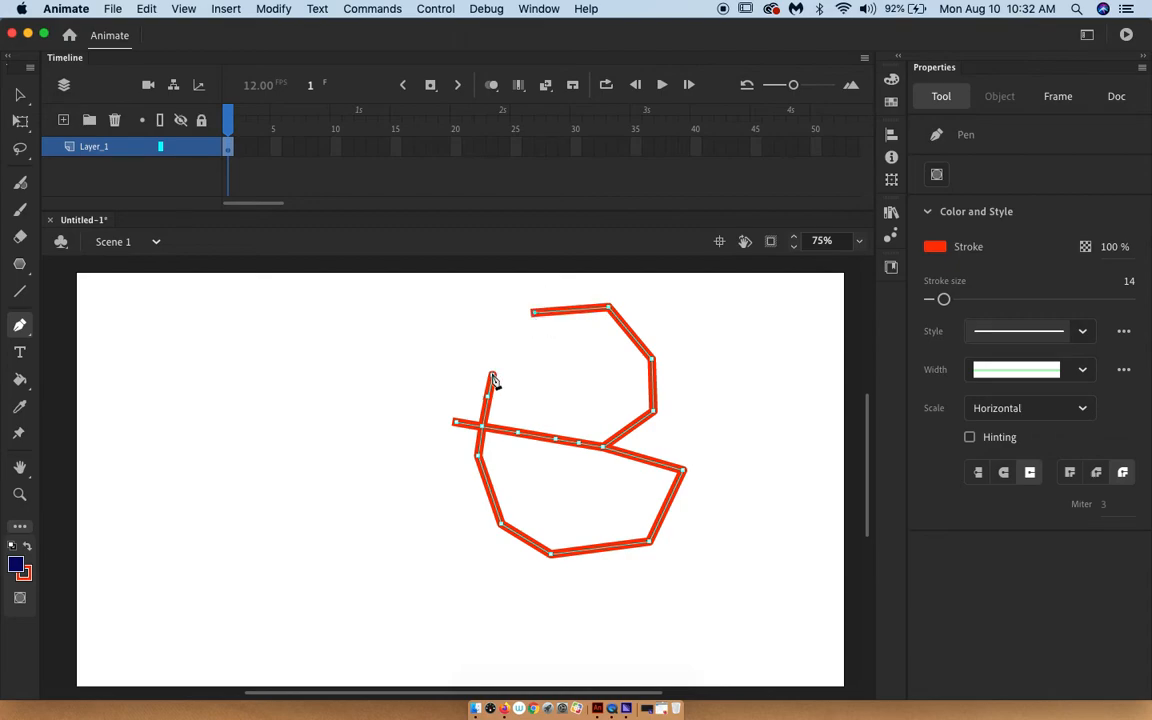
pyautogui.click(492, 376)
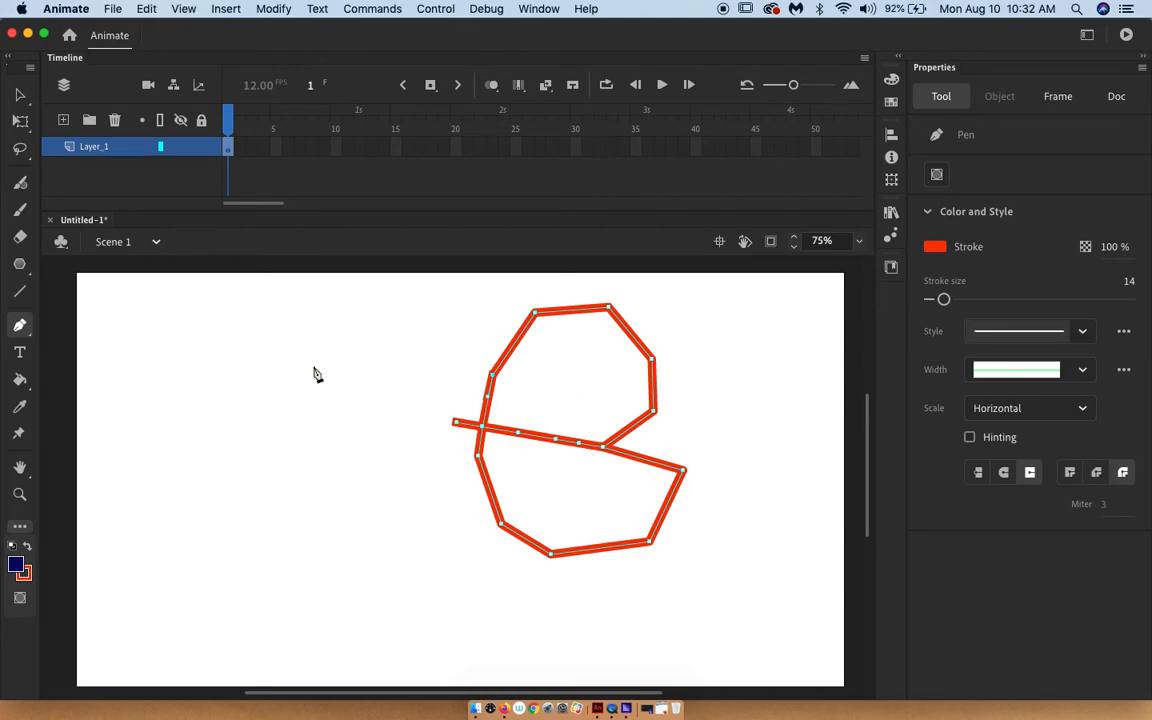
# - Turn the upper loop's top-left corner into a smooth curve with the Convert Anchor Point Tool
pyautogui.moveTo(22, 328); pyautogui.dragTo(98, 402)
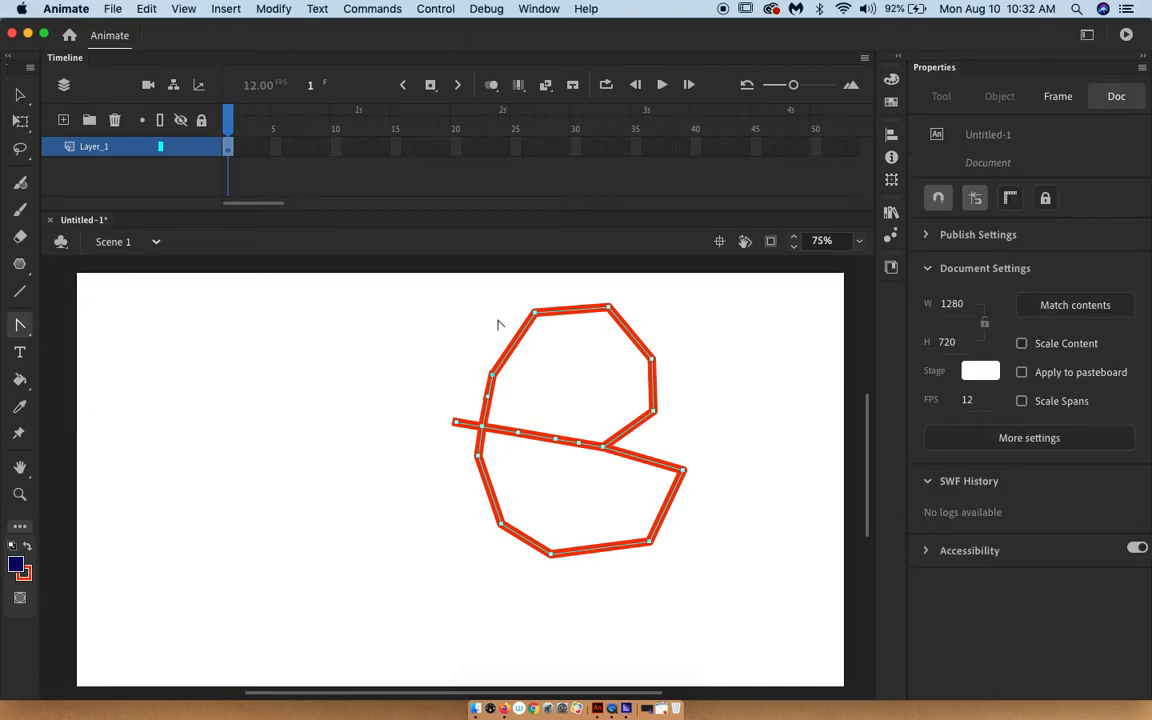
pyautogui.moveTo(536, 315); pyautogui.dragTo(562, 304)
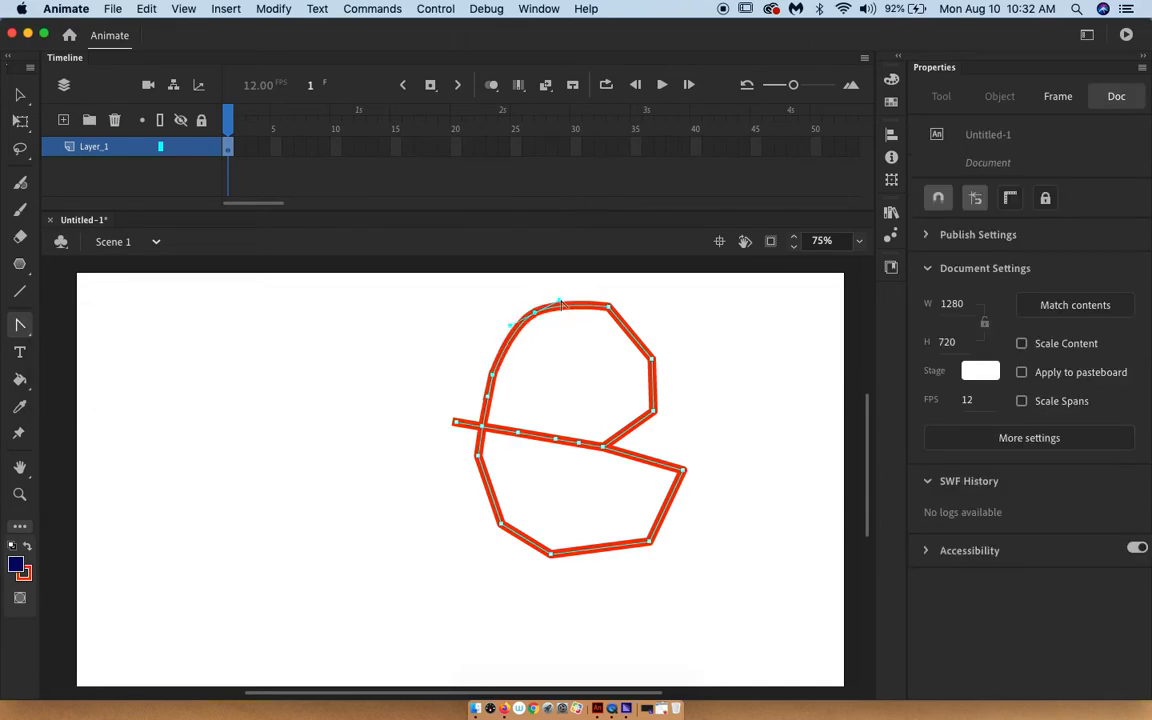
pyautogui.click(22, 328)
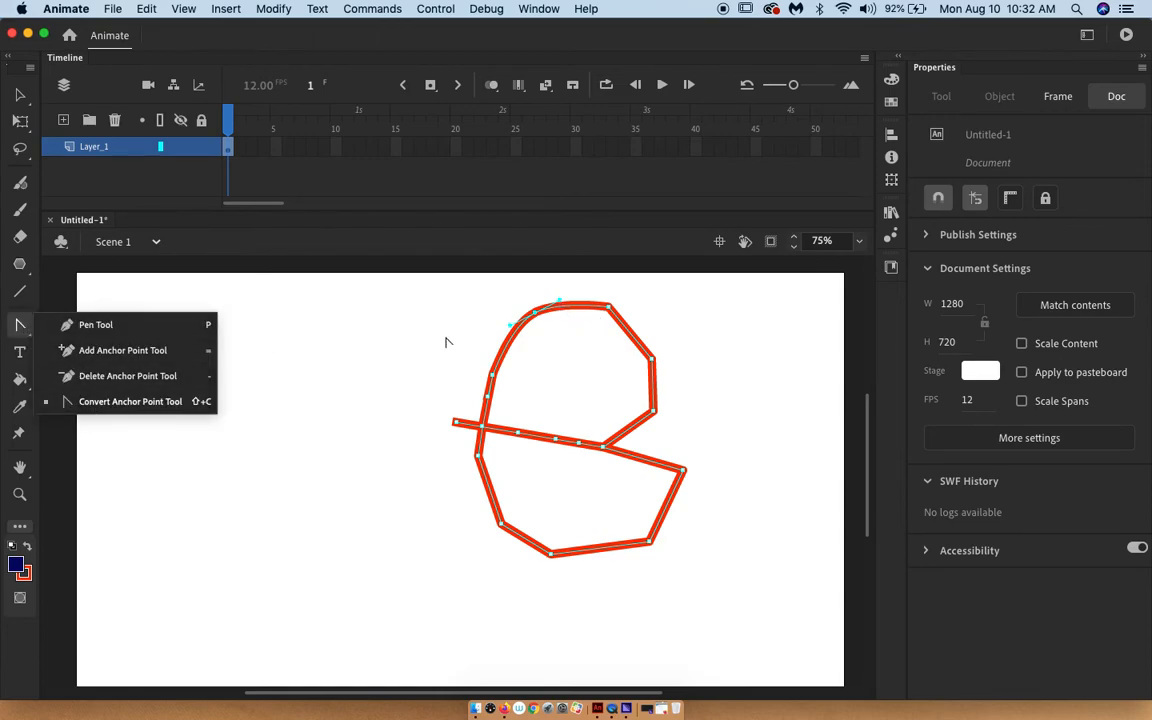
# - Convert the upper loop's top-right corner into a curve, raising its left handle and pulling its right handle up and outward
pyautogui.click(604, 304)
pyautogui.click(609, 304)
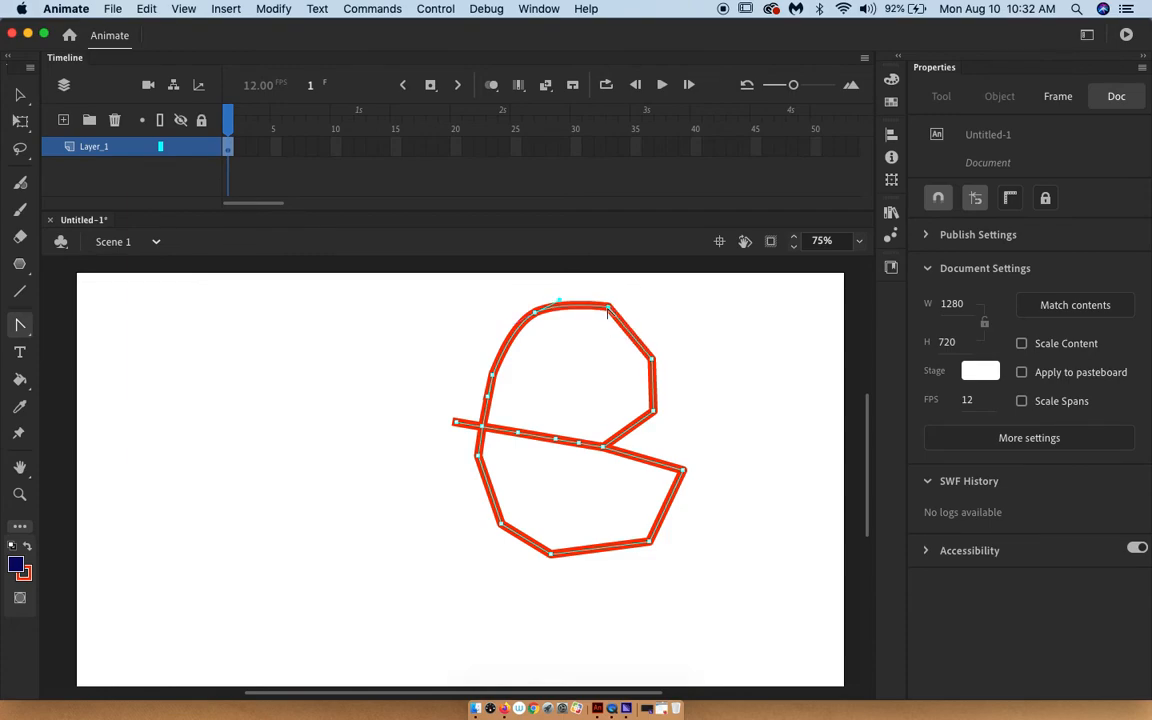
pyautogui.moveTo(610, 310); pyautogui.dragTo(645, 323)
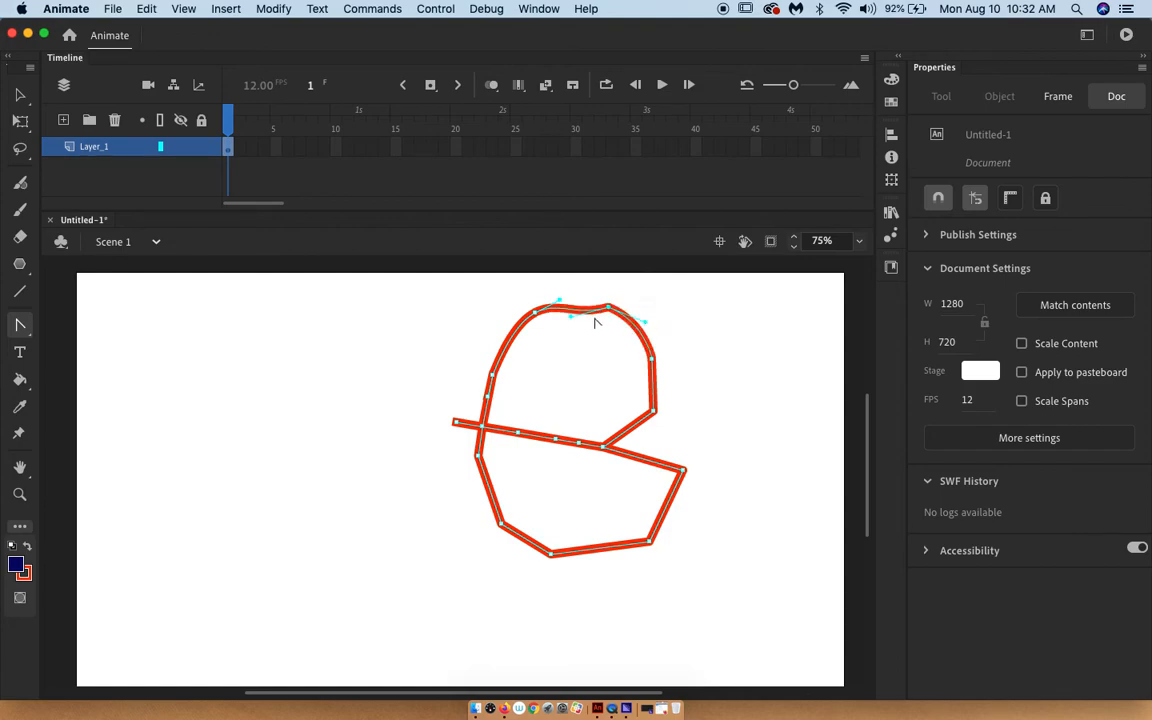
pyautogui.click(570, 319)
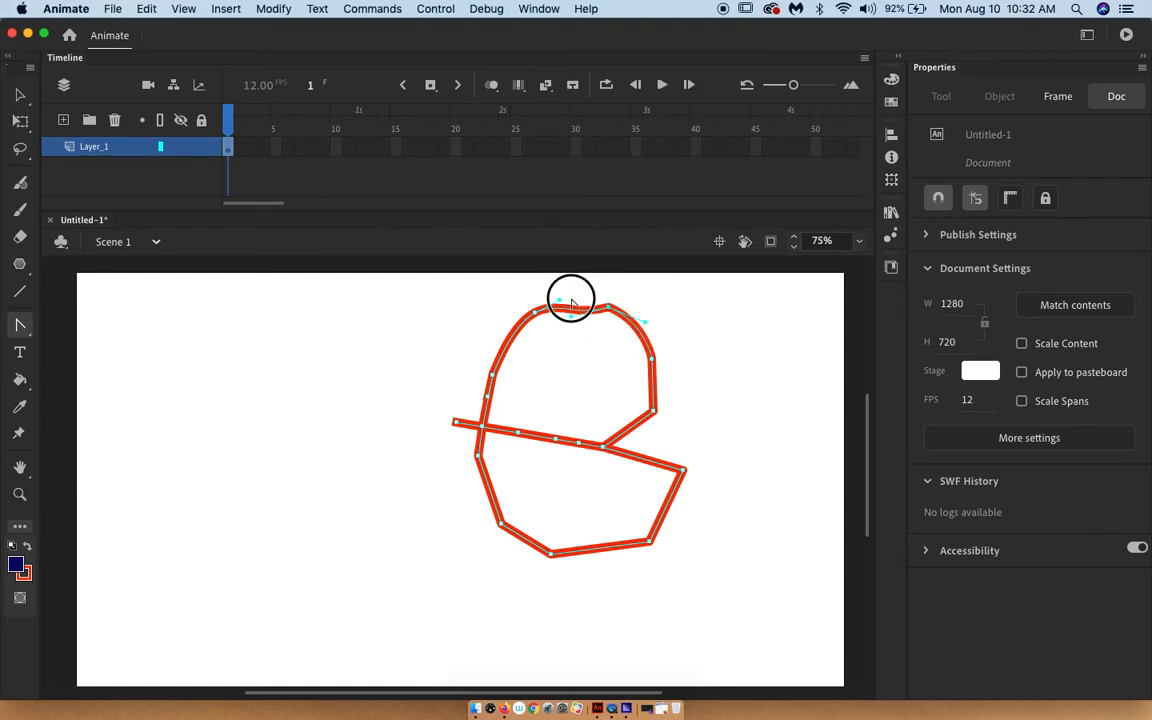
pyautogui.moveTo(570, 321); pyautogui.dragTo(572, 297)
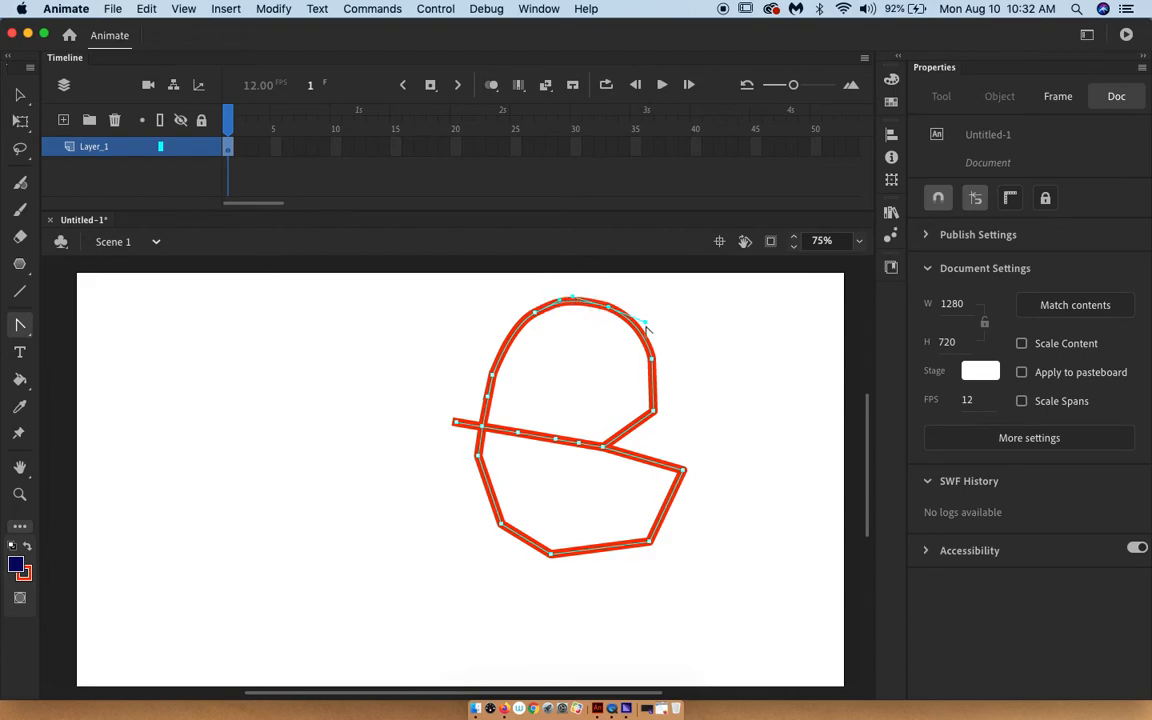
pyautogui.moveTo(645, 323)
pyautogui.mouseDown()
pyautogui.moveTo(704, 334)
pyautogui.moveTo(660, 313)
pyautogui.mouseUp()
# - Convert the corner on the upper loop's right side into a curve and pull its lower handle further down
pyautogui.moveTo(652, 360); pyautogui.dragTo(691, 320)
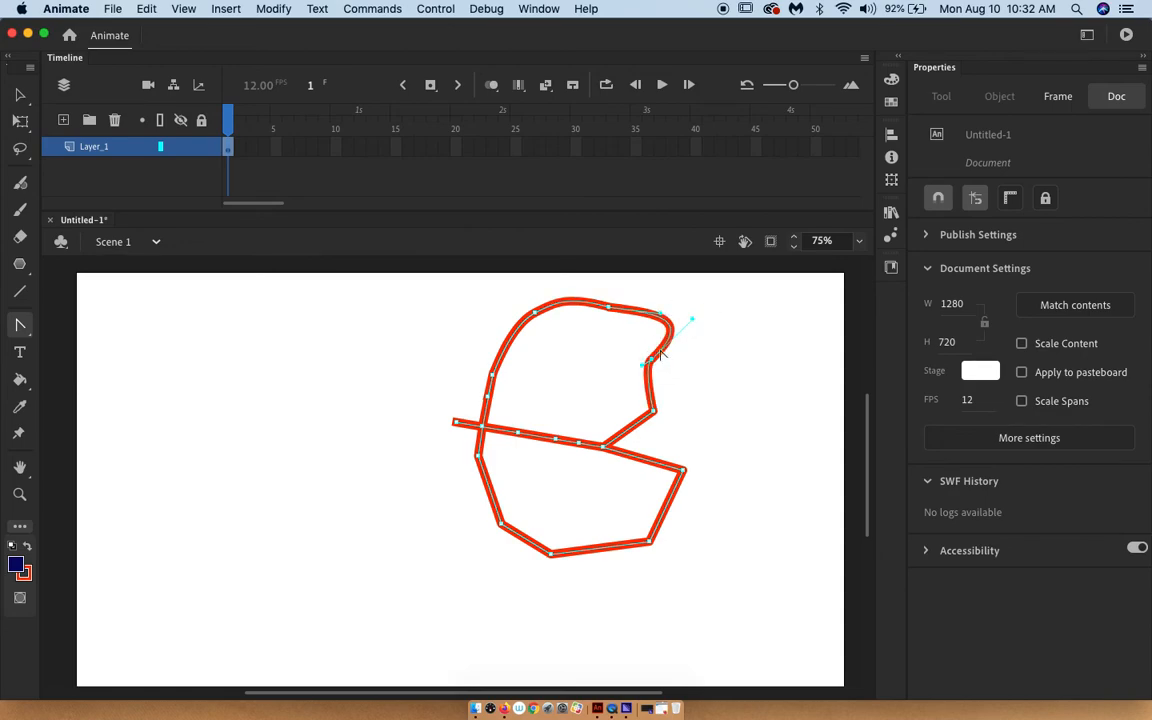
pyautogui.moveTo(641, 371); pyautogui.dragTo(637, 397)
pyautogui.click(20, 324)
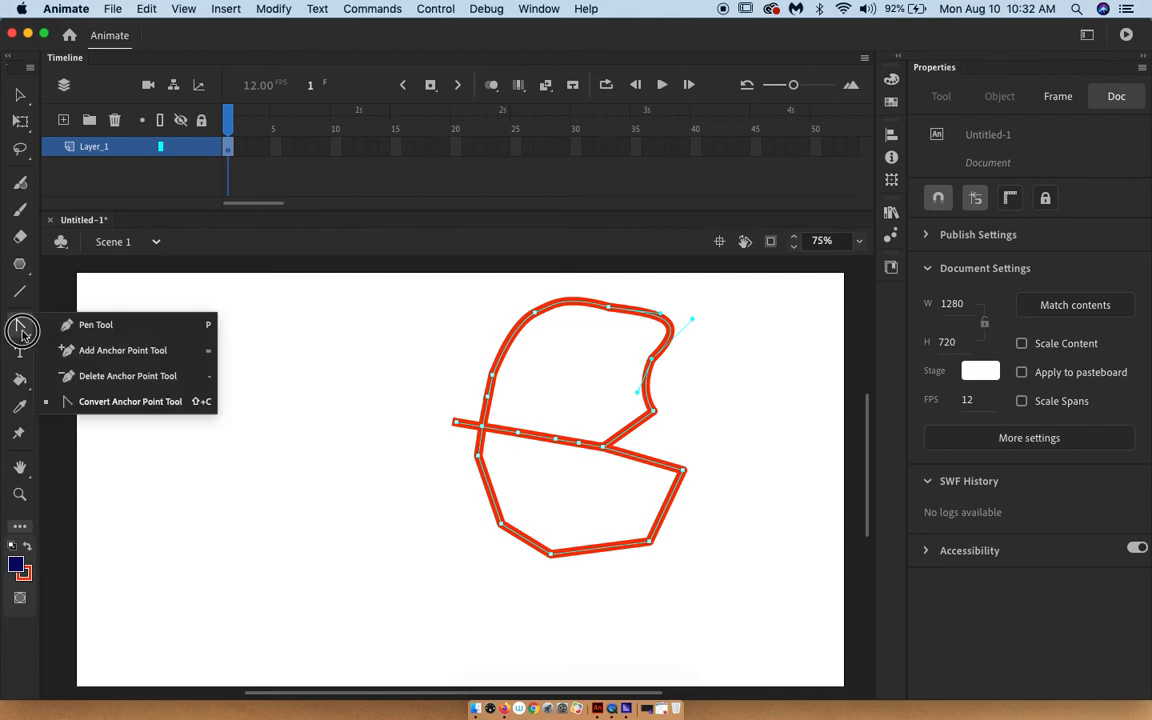
pyautogui.click(70, 312)
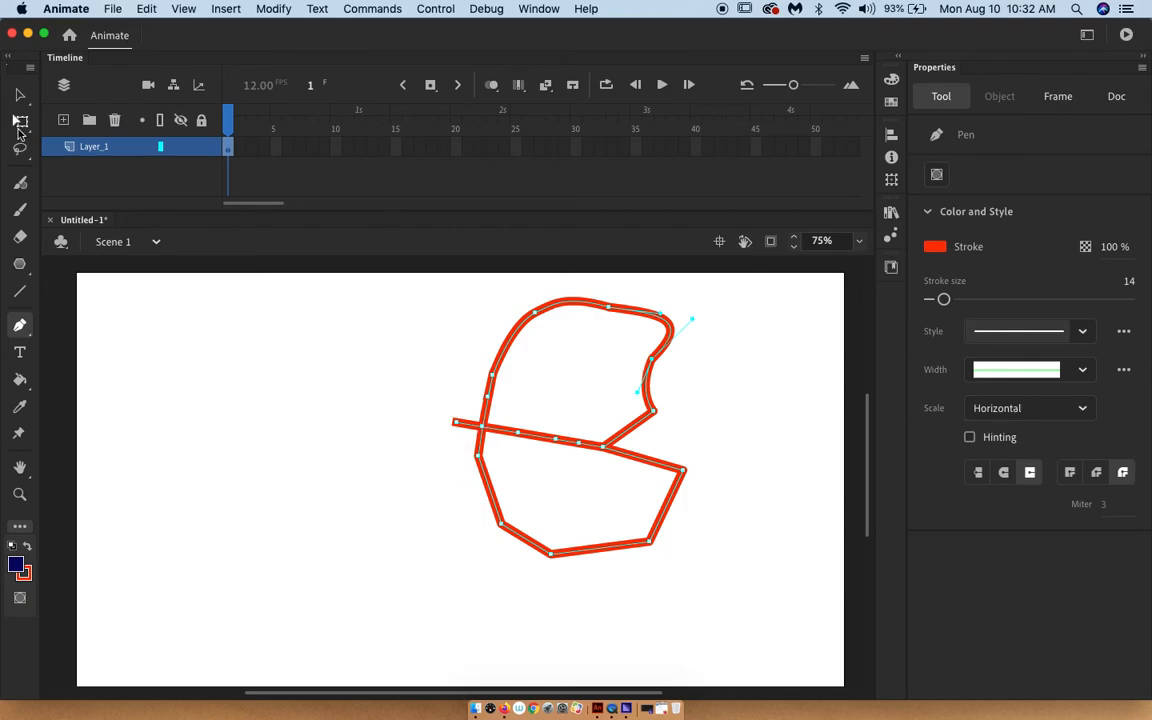
# - Select the entire drawing with the Selection tool and clear the selection again
pyautogui.click(20, 95)
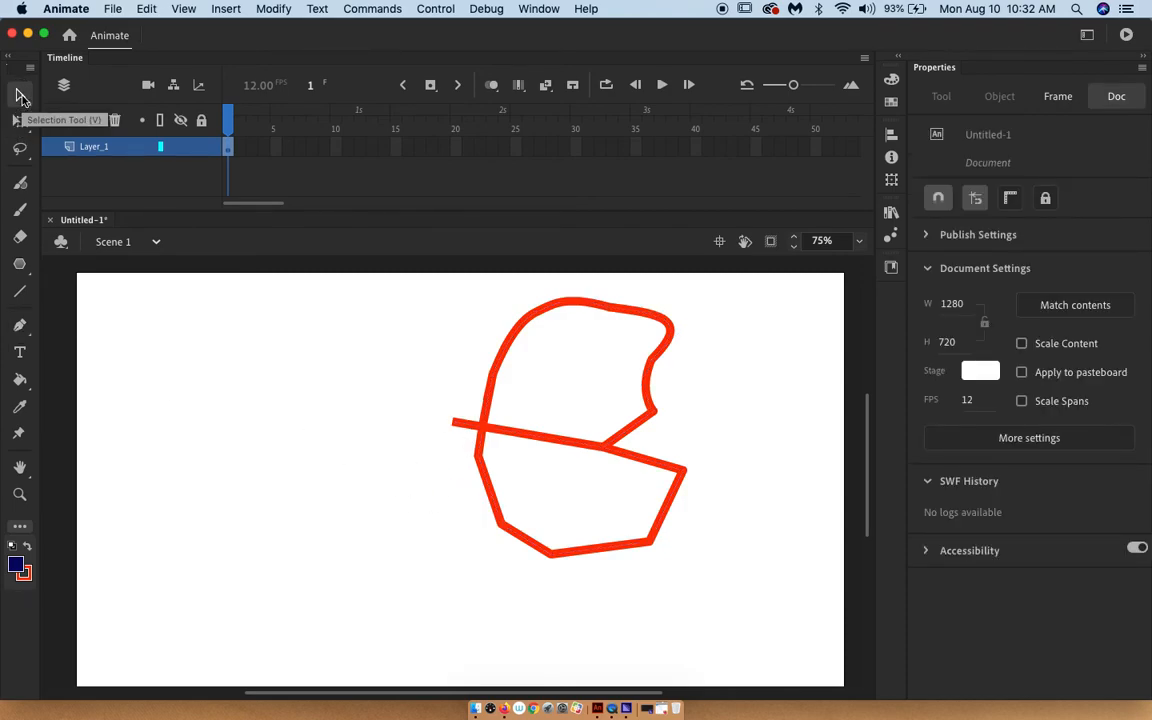
pyautogui.click(289, 427)
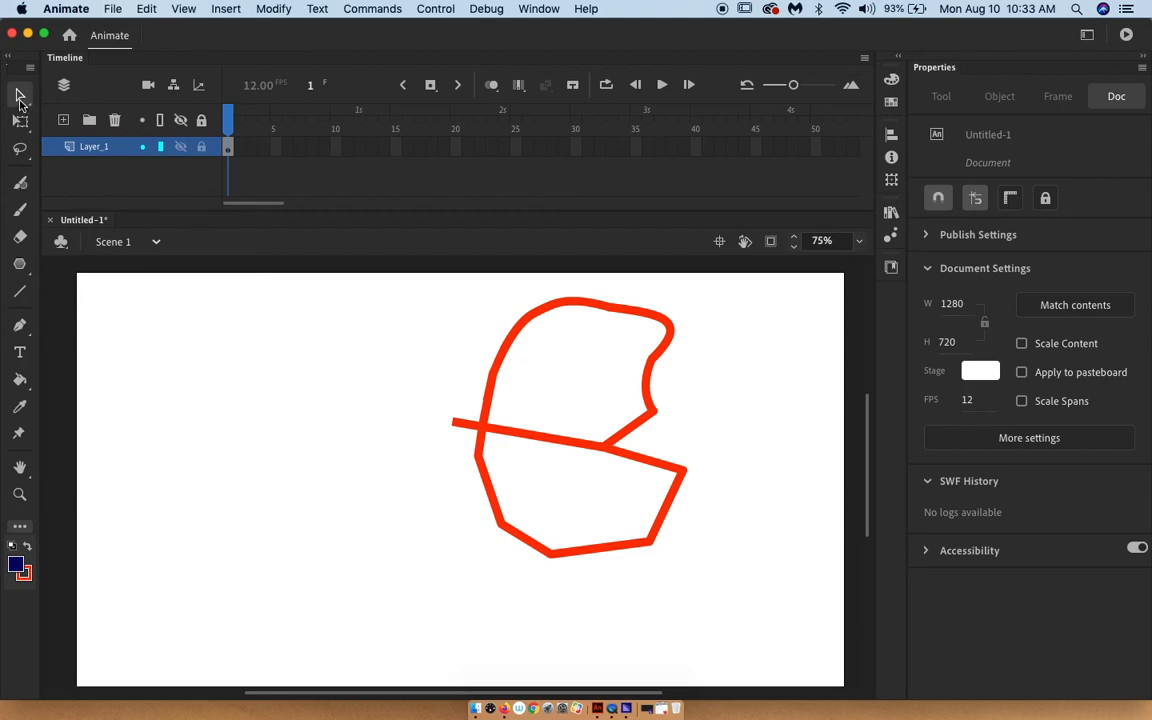
pyautogui.moveTo(409, 293); pyautogui.dragTo(722, 535)
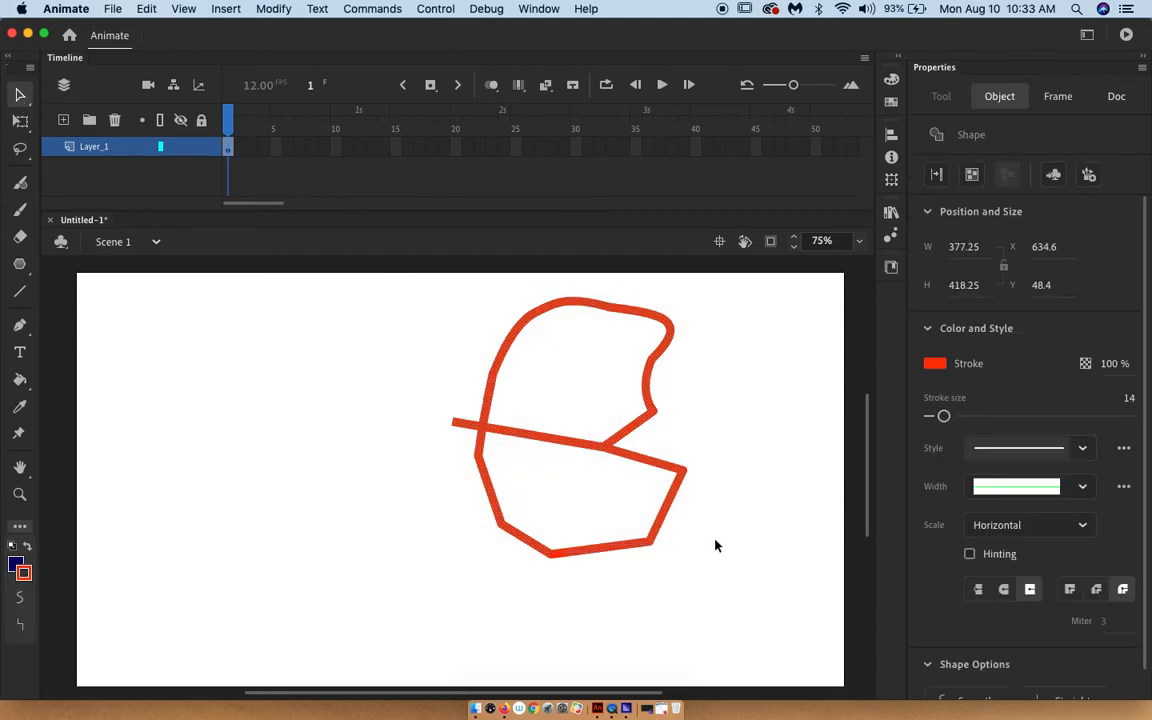
pyautogui.click(346, 433)
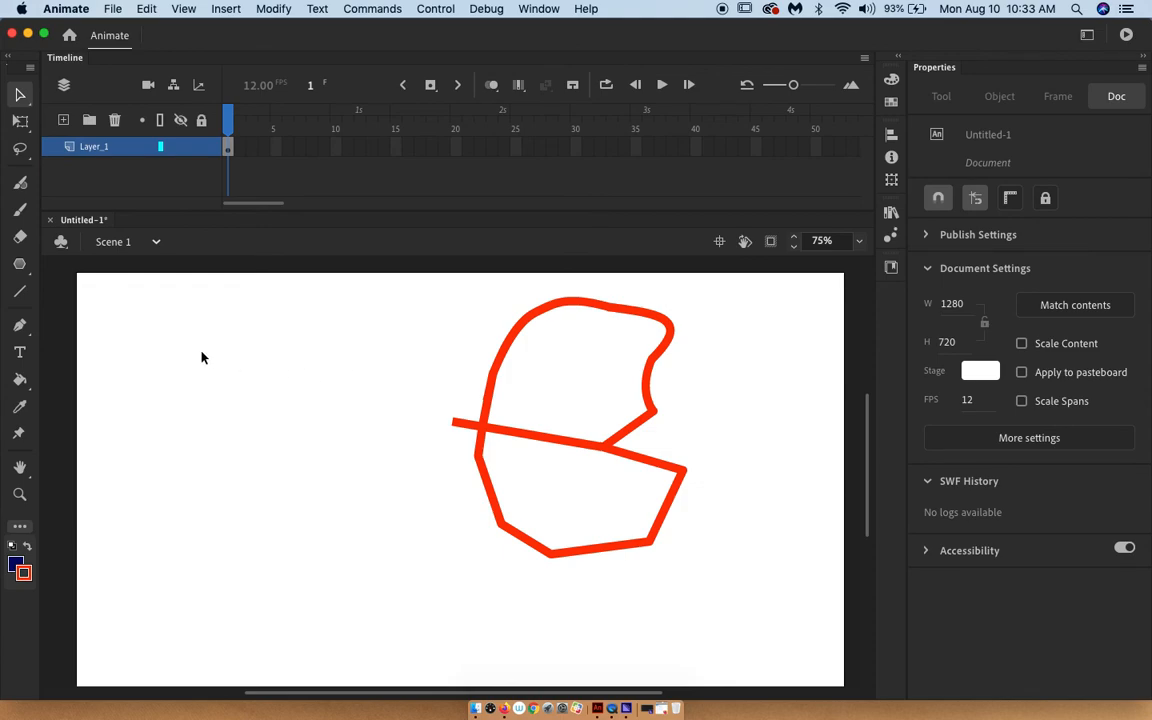
# - Switch back to the Pen tool and look over its anchor point variants
pyautogui.click(19, 324)
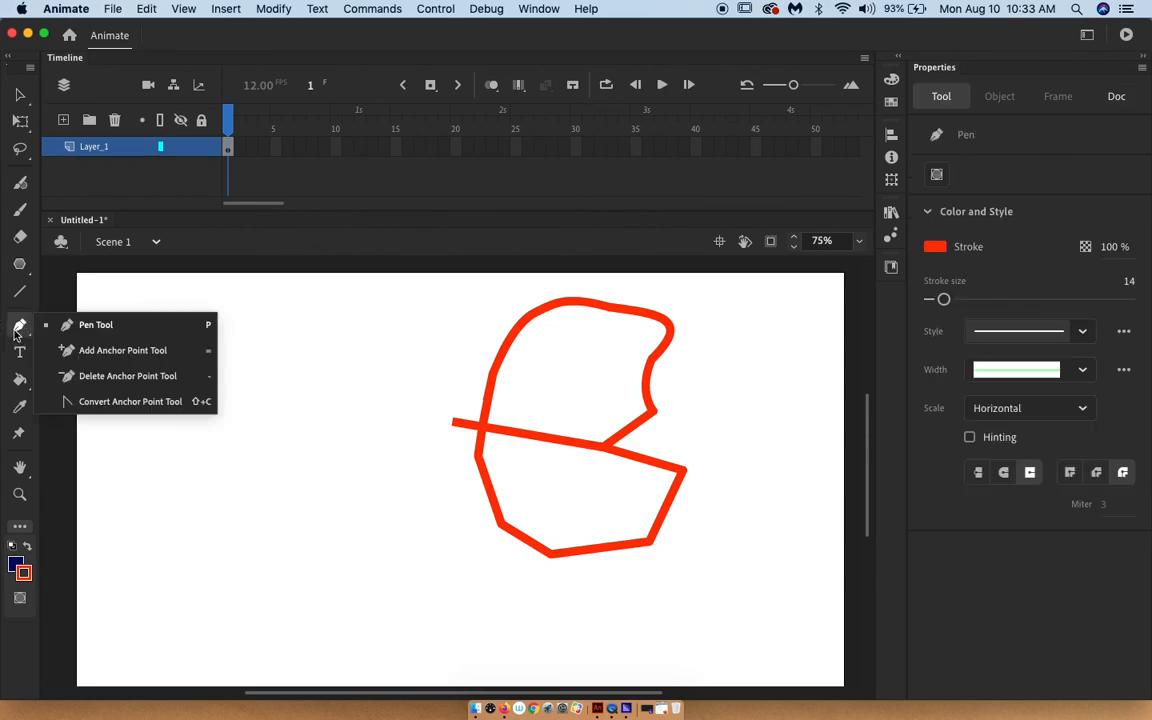
pyautogui.click(896, 310)
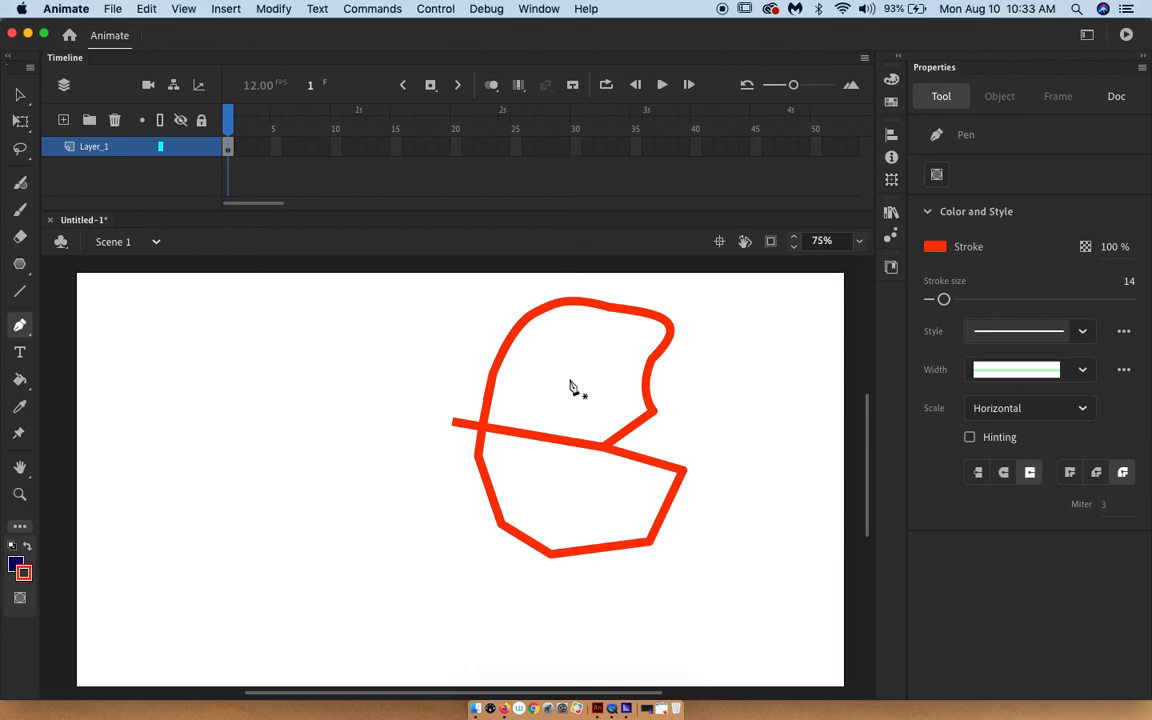
pyautogui.click(19, 324)
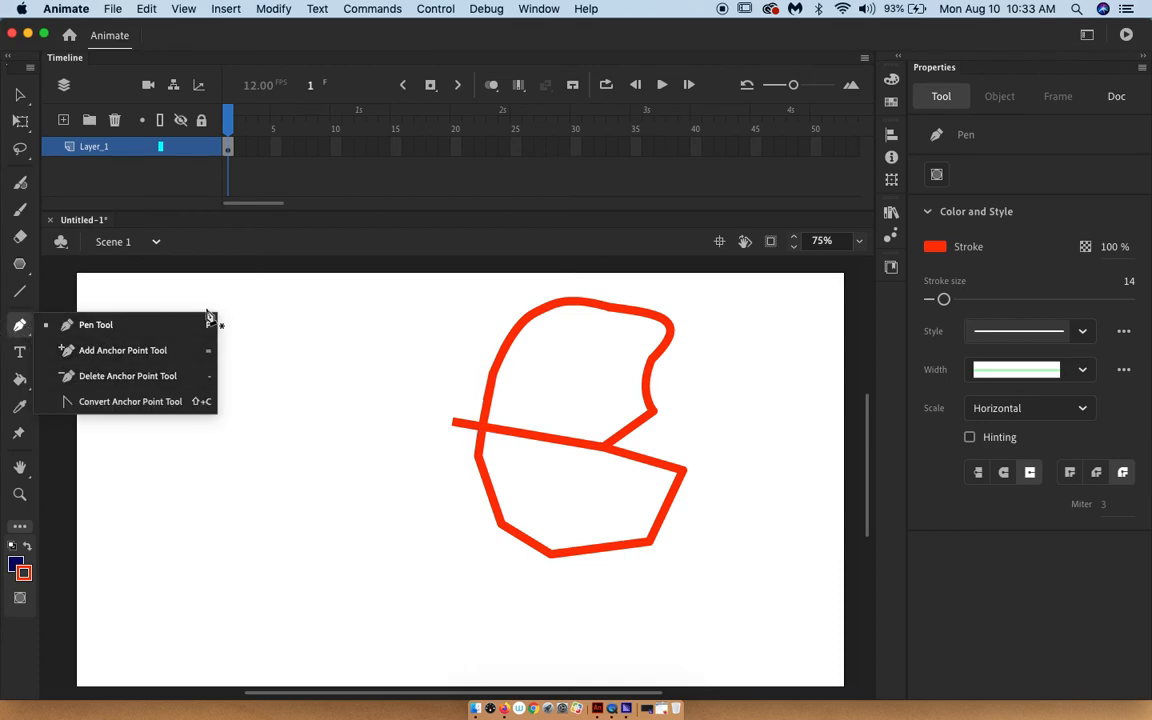
pyautogui.click(22, 331)
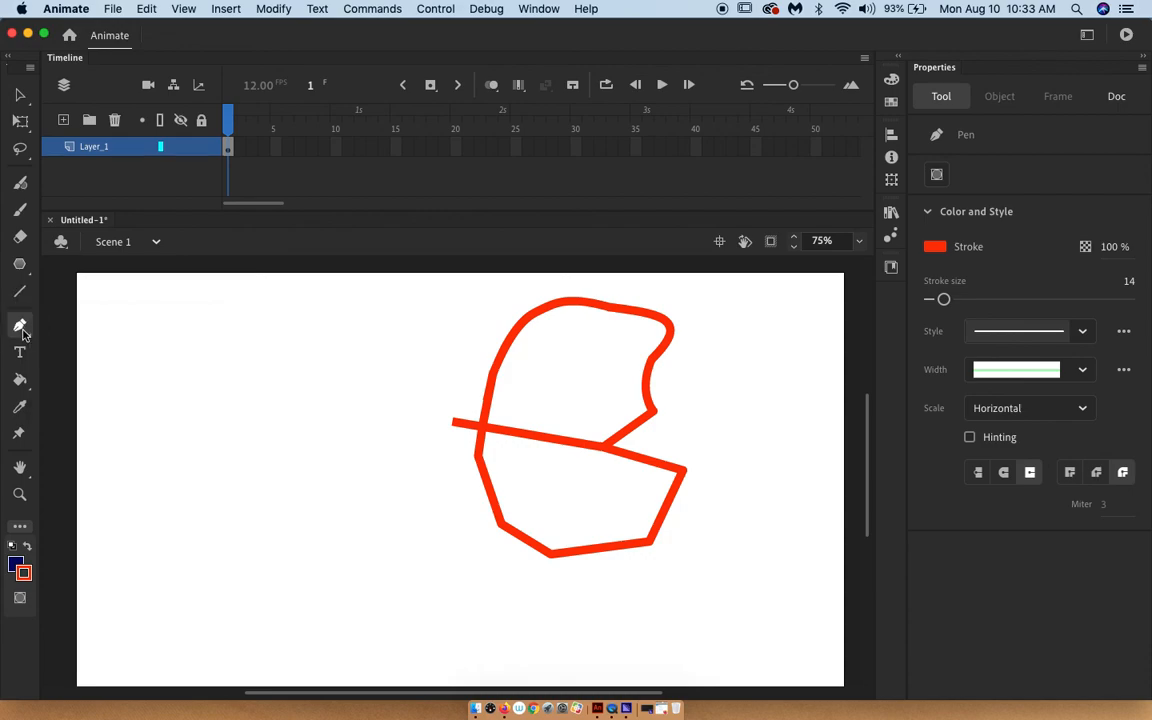